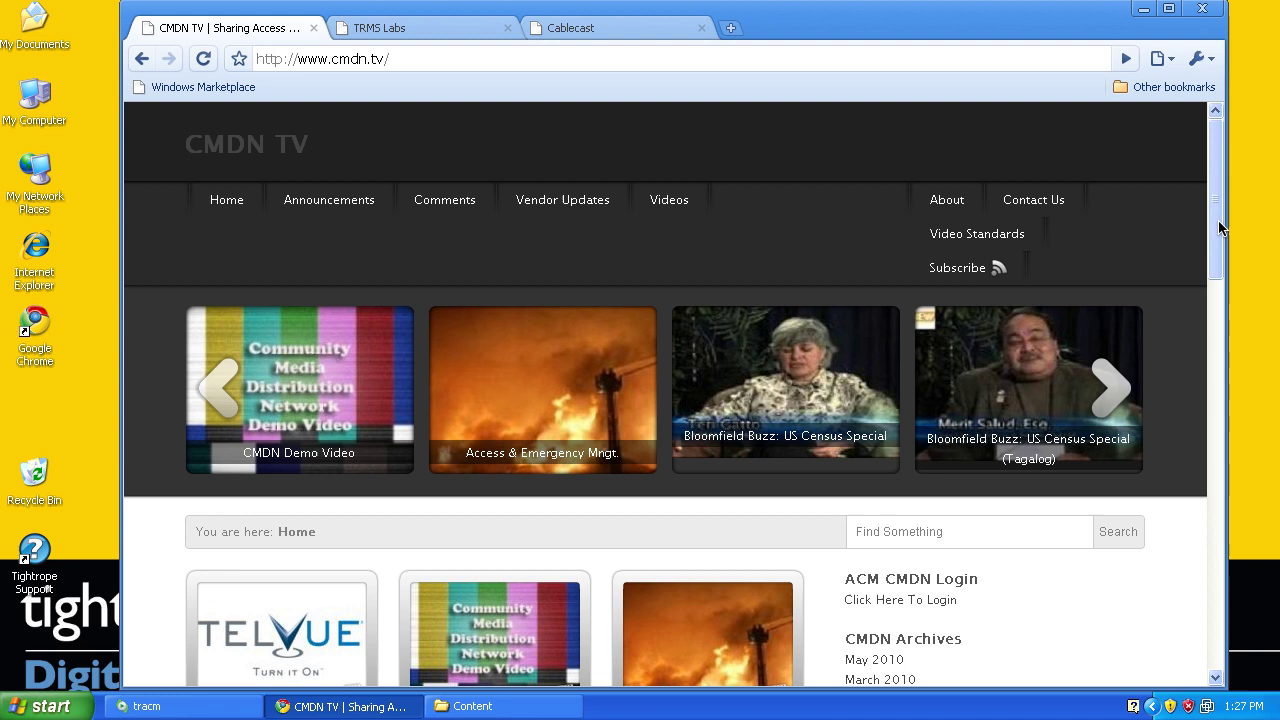
Open the Contact Us page in Chrome and scroll through it
mouse_move(540, 215)
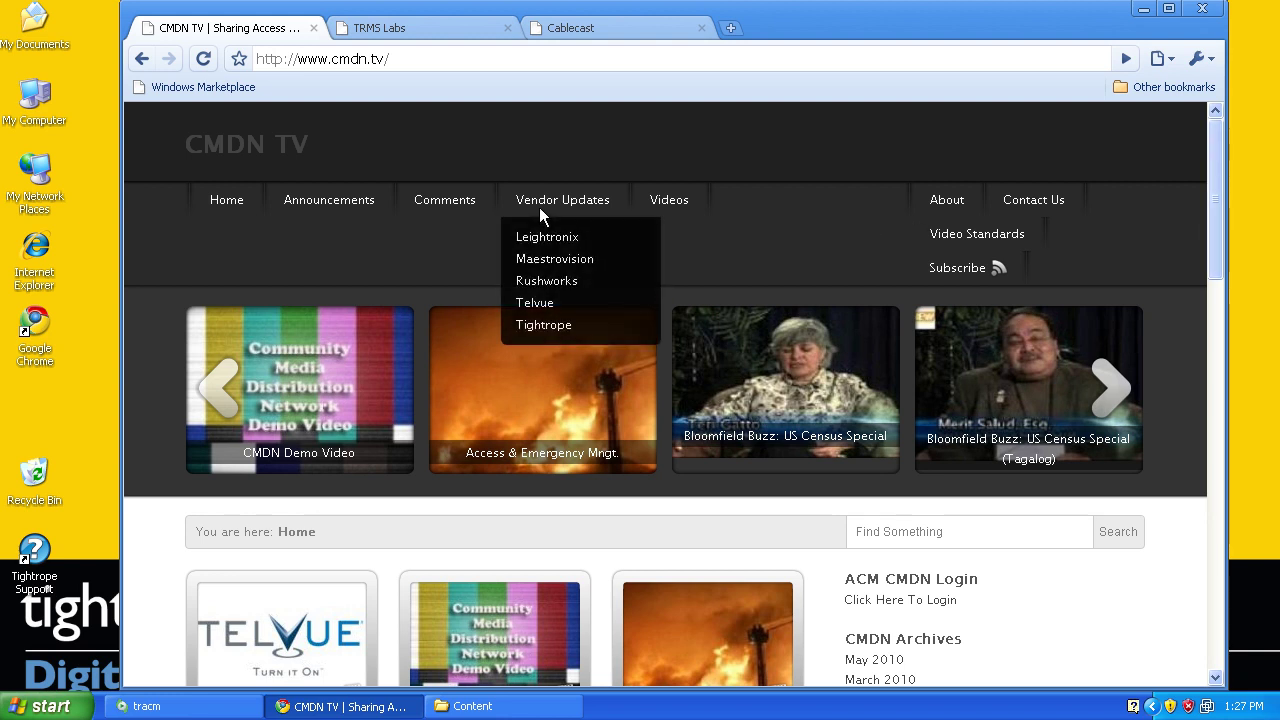
mouse_move(666, 201)
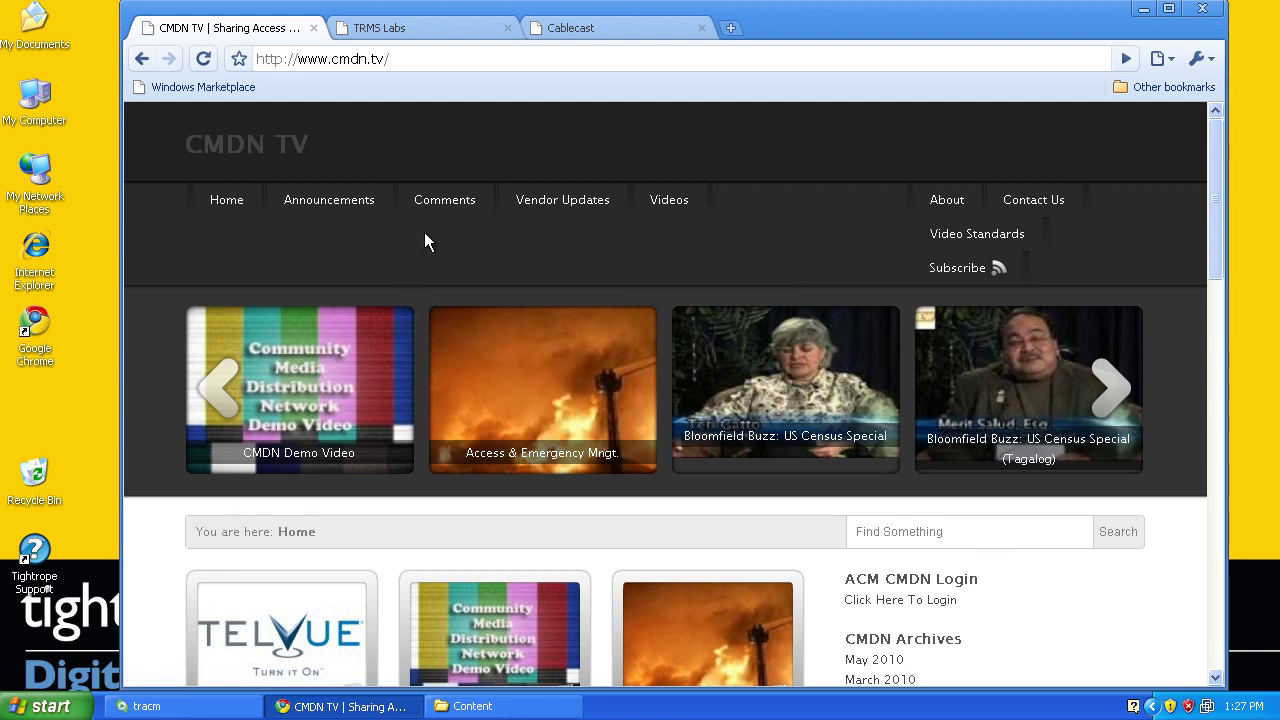
click(1045, 206)
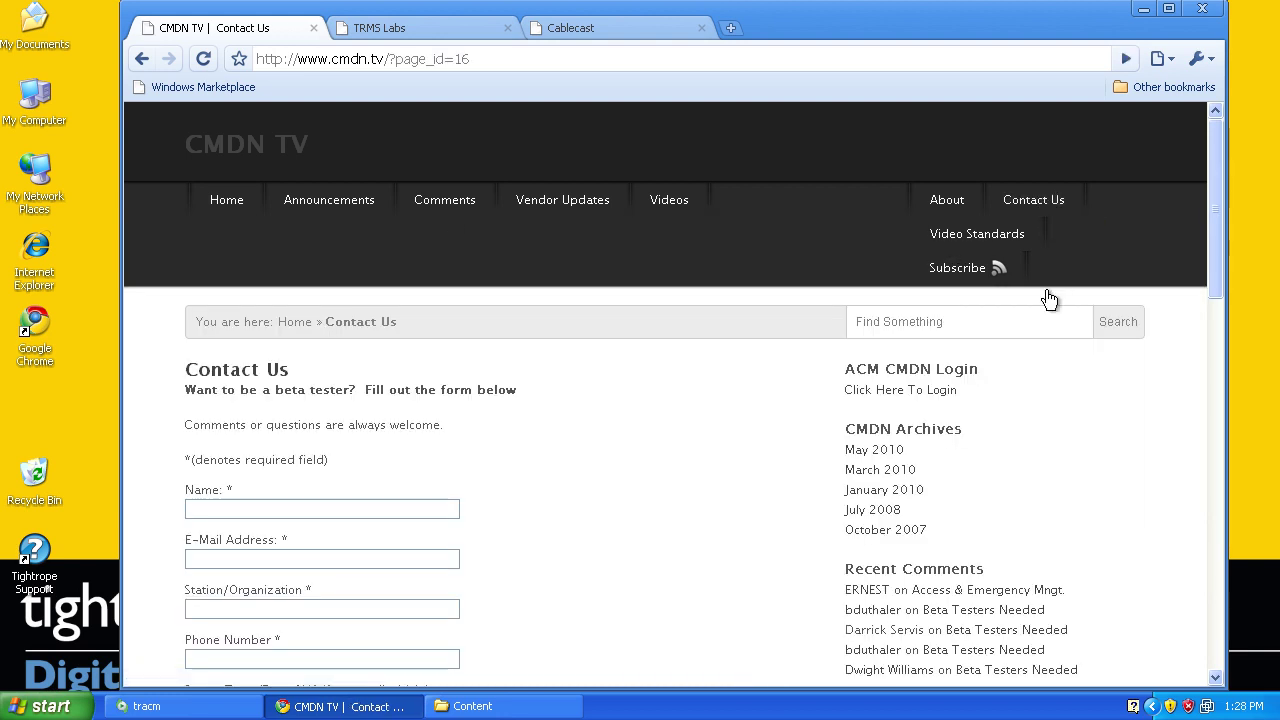
drag(1213, 264, 1222, 316)
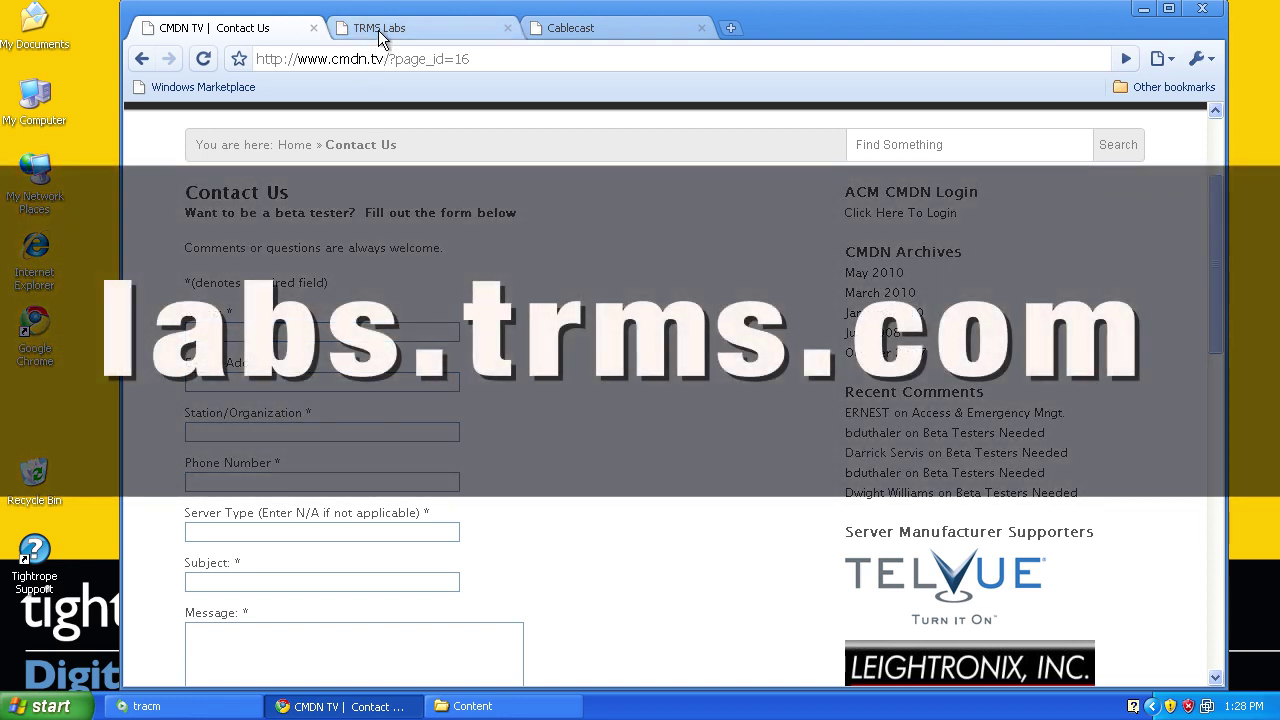
From the TRMS Labs tab, open the tracm project page's Downloads section, then raise tracm
click(378, 30)
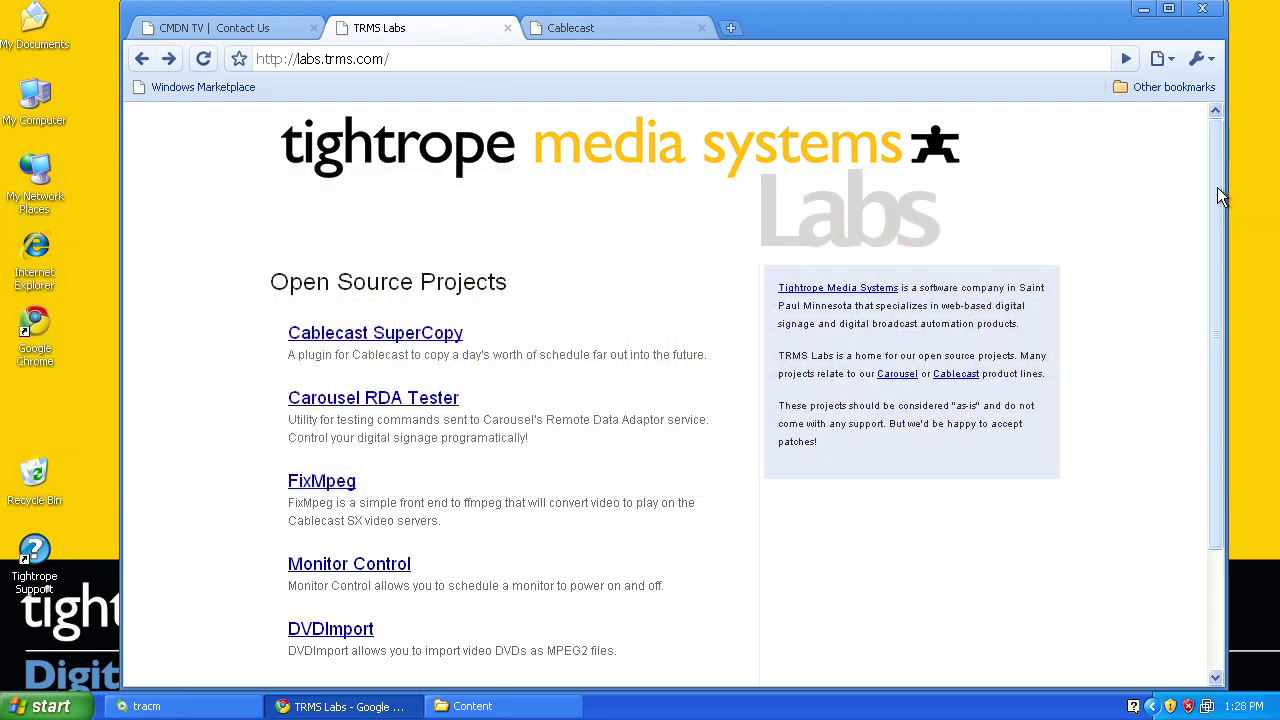
drag(1217, 187, 1223, 271)
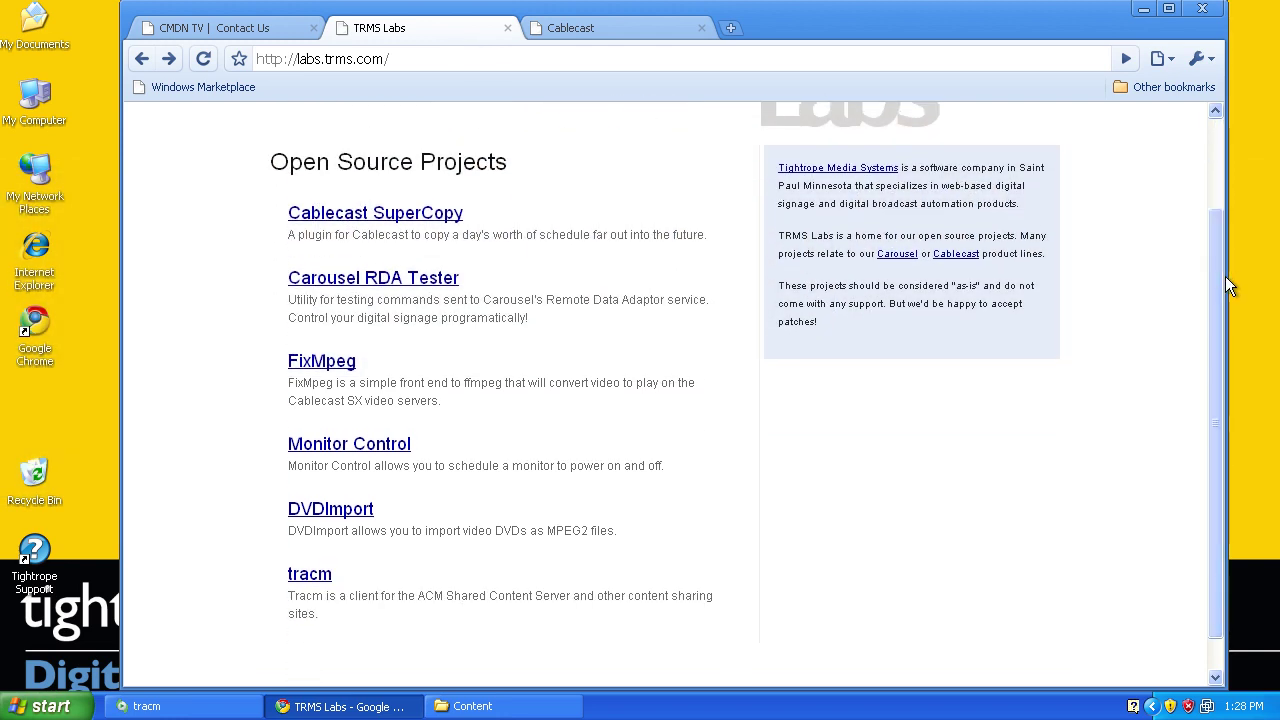
click(324, 584)
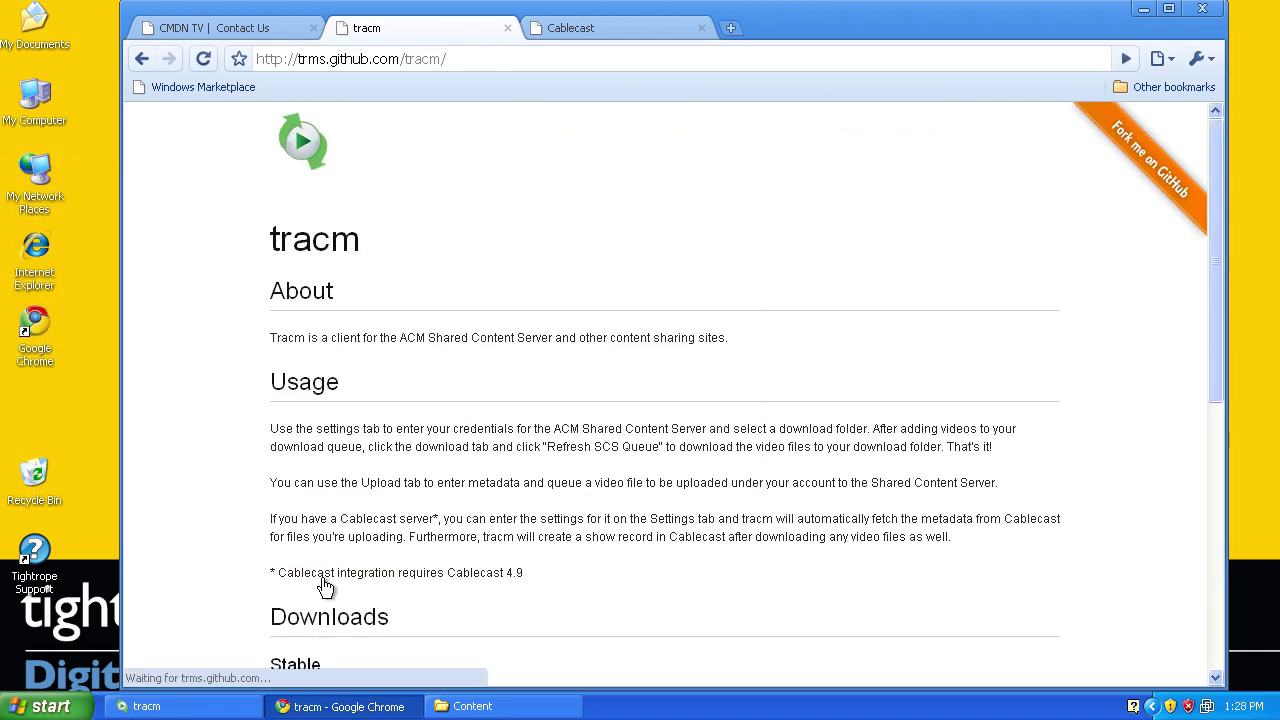
drag(1218, 257, 1222, 345)
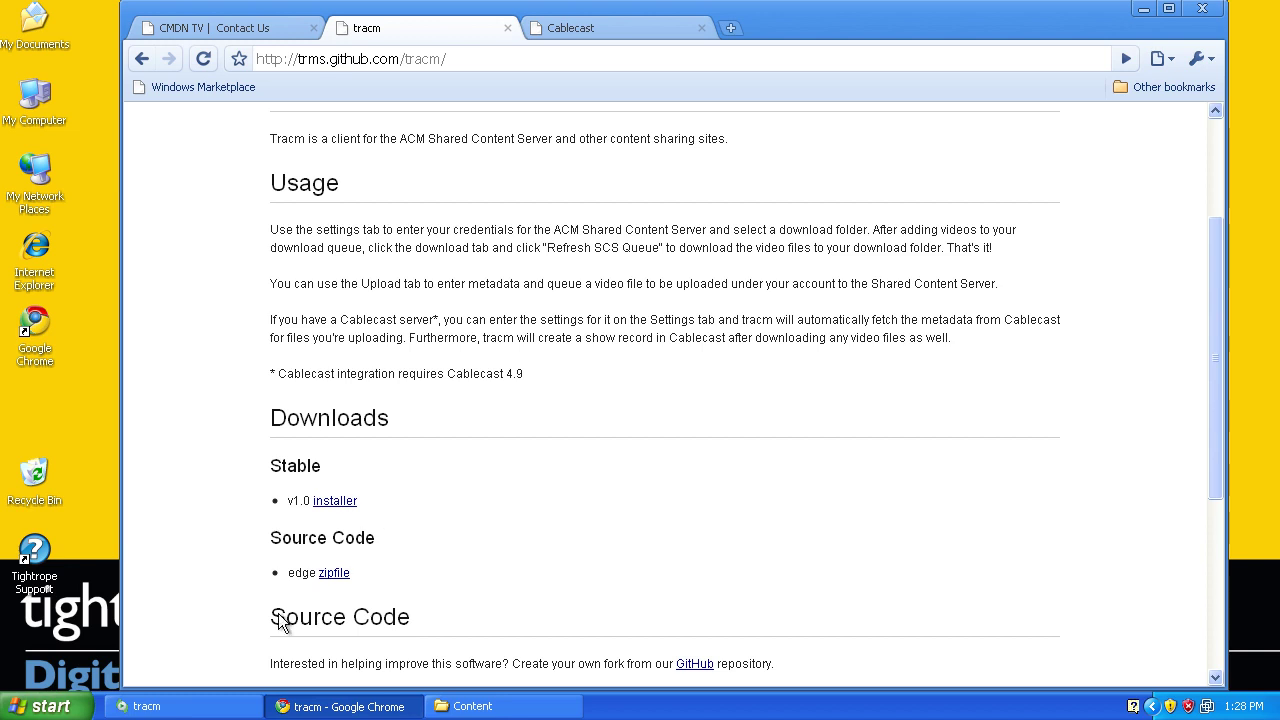
click(191, 705)
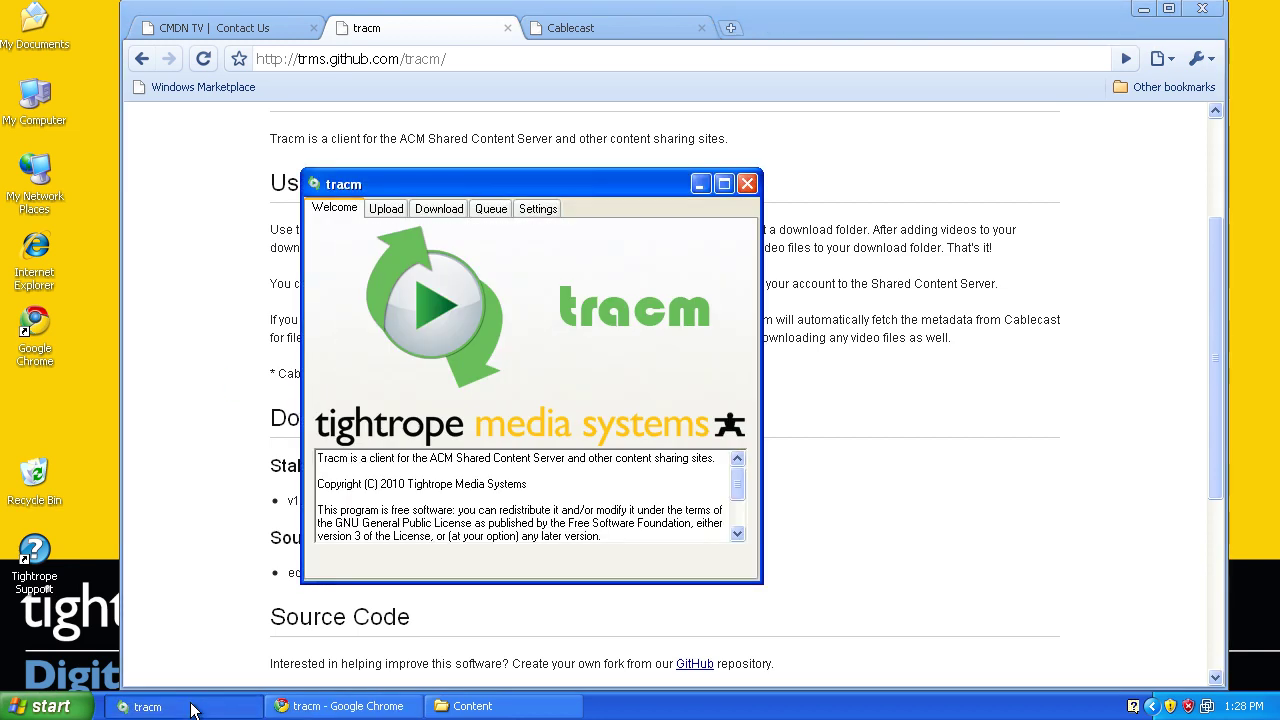
click(534, 207)
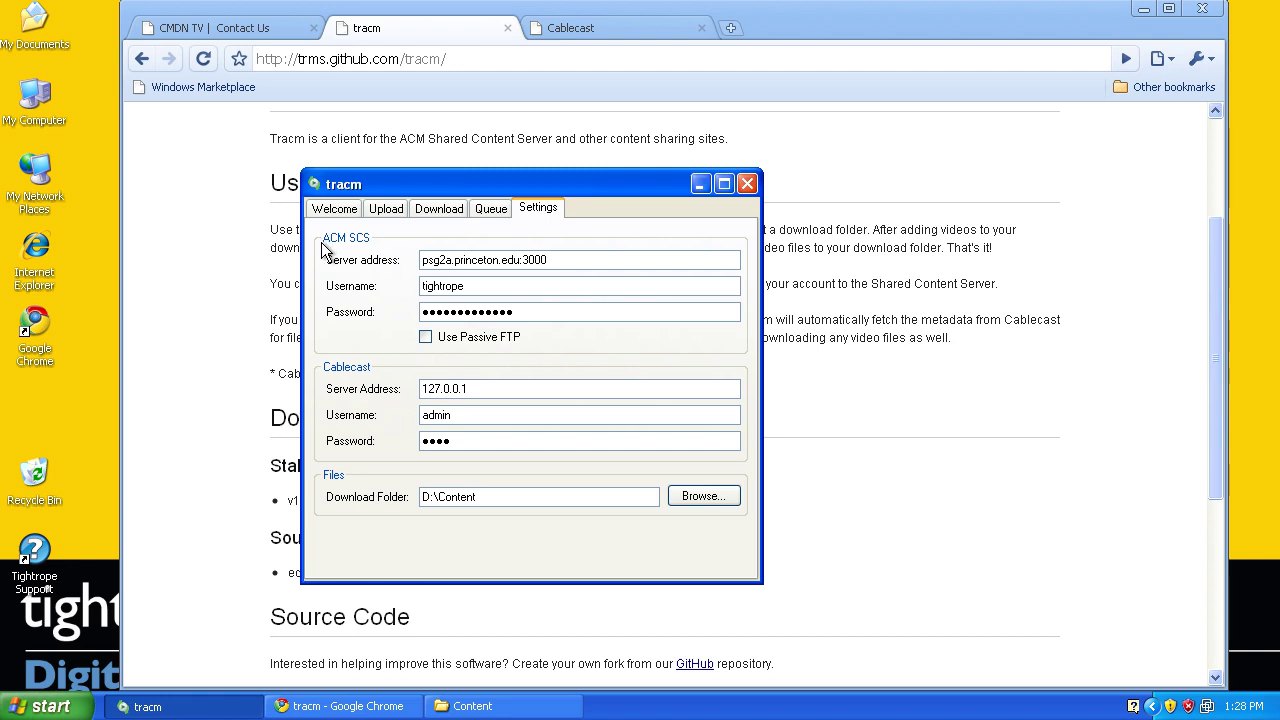
click(589, 258)
click(562, 311)
click(330, 209)
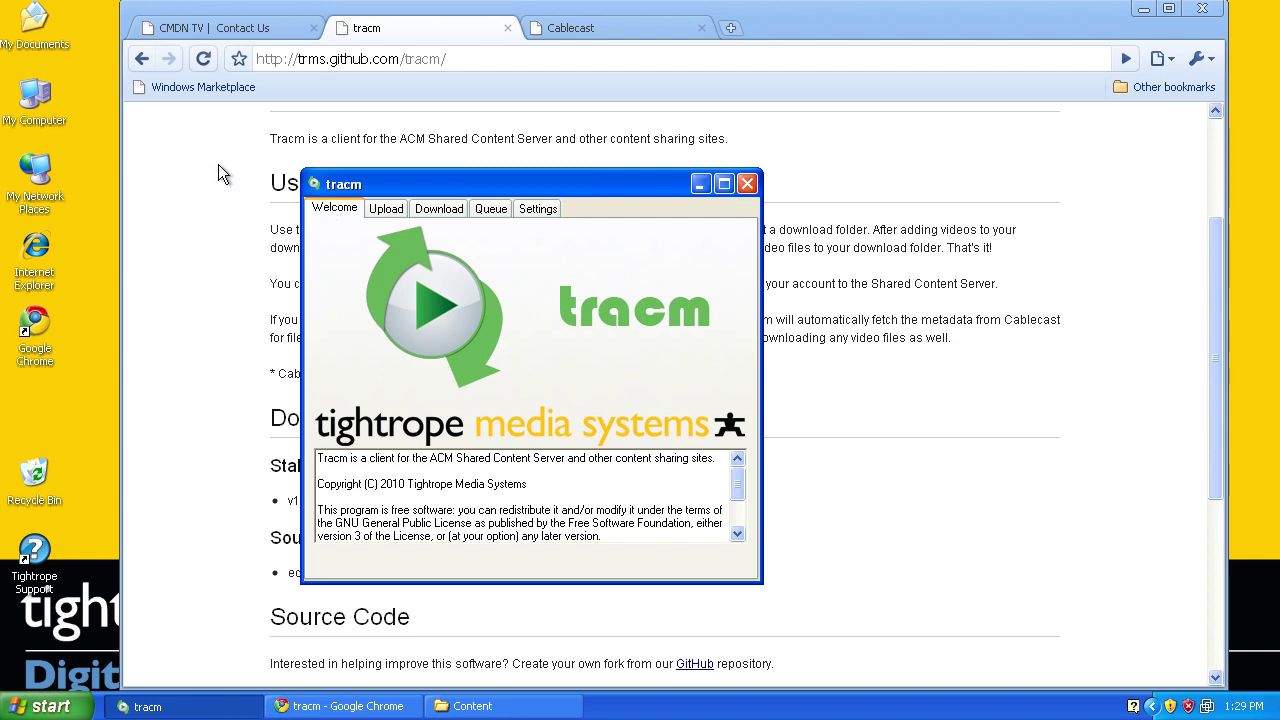
Log in to TelVue CMDN from the Contact Us tab with the account username and password
click(234, 33)
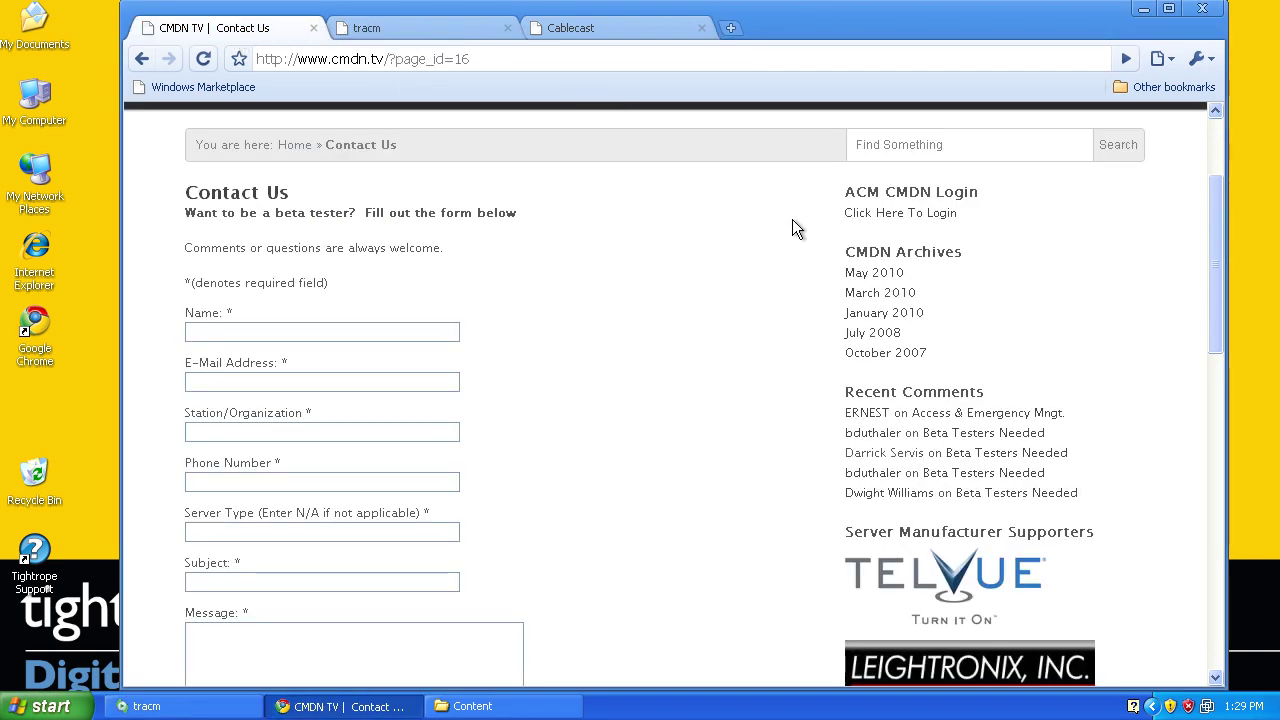
click(893, 214)
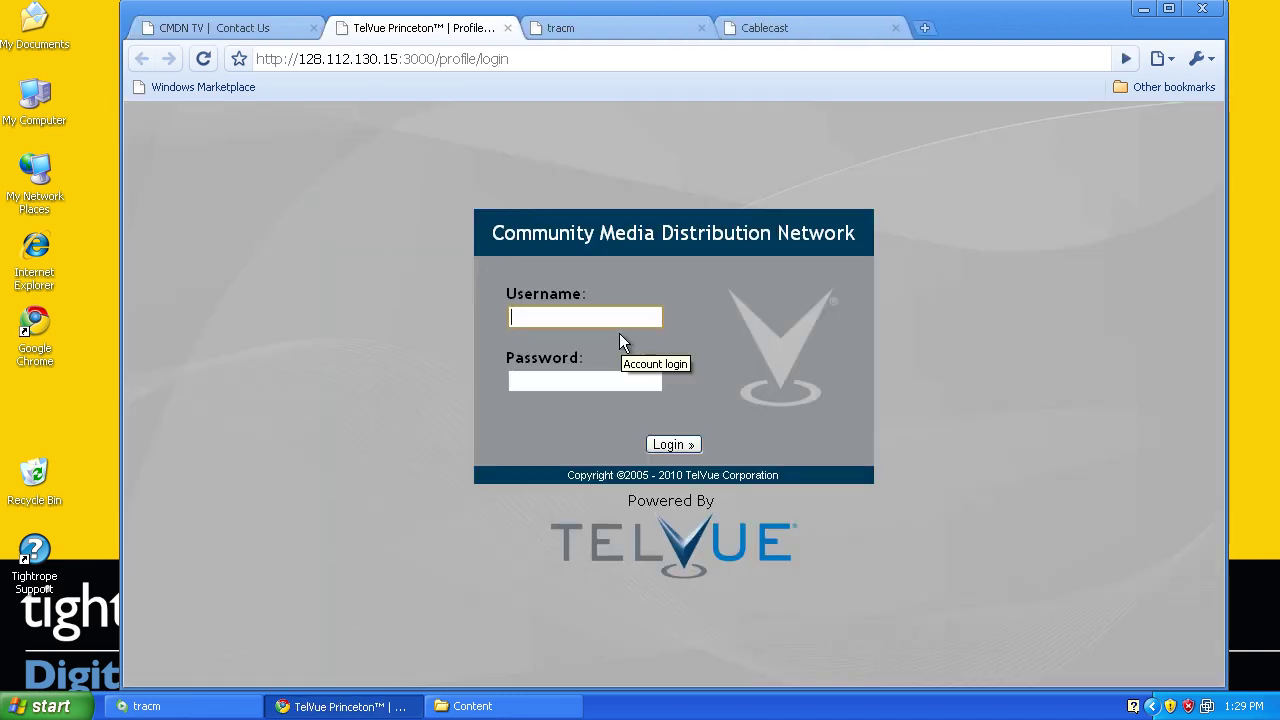
text(tightrope)
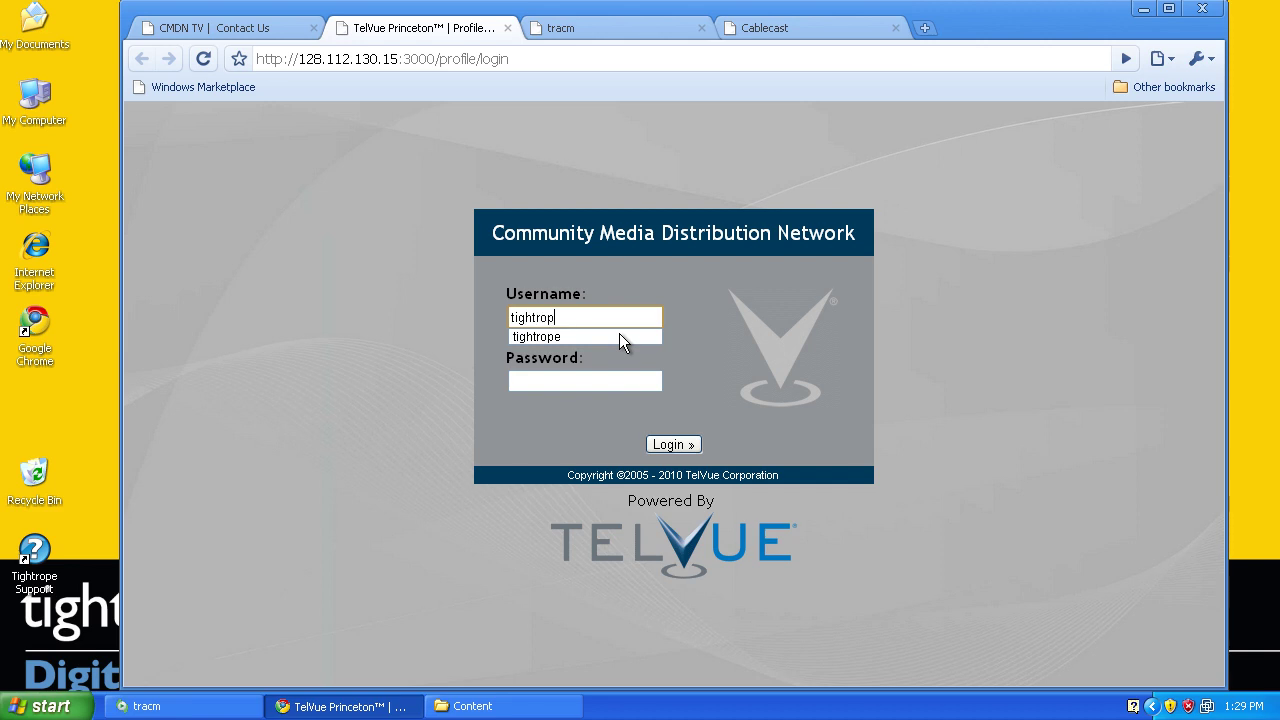
key(Tab)
text(**********)
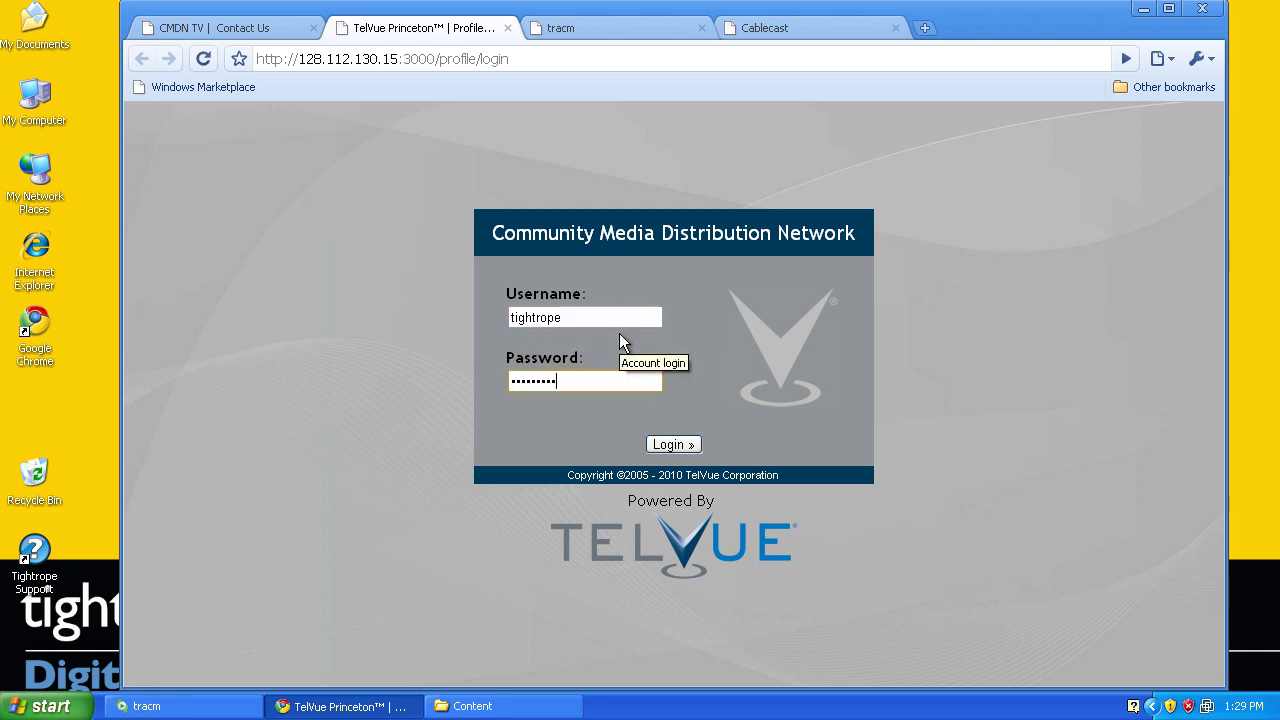
text(***)
key(Return)
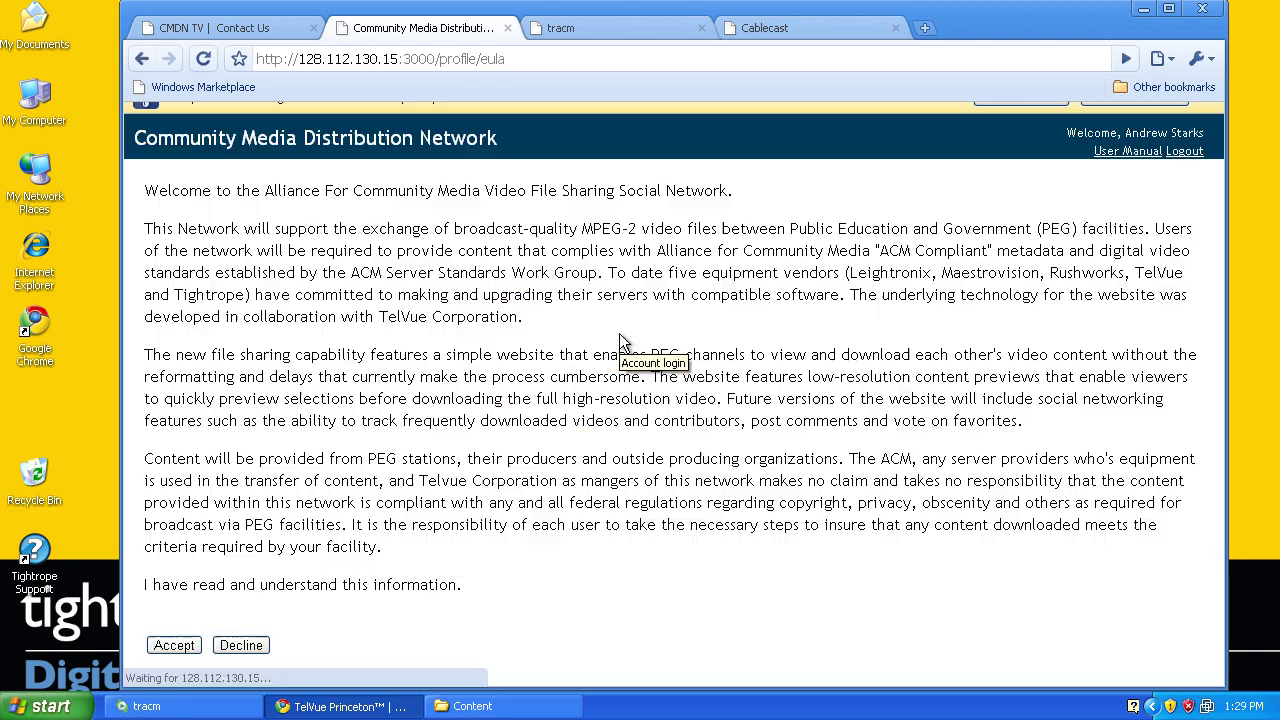
Accept the agreement, open PSA Adopt Couch from recent downloads, and add it to the download queue
click(183, 674)
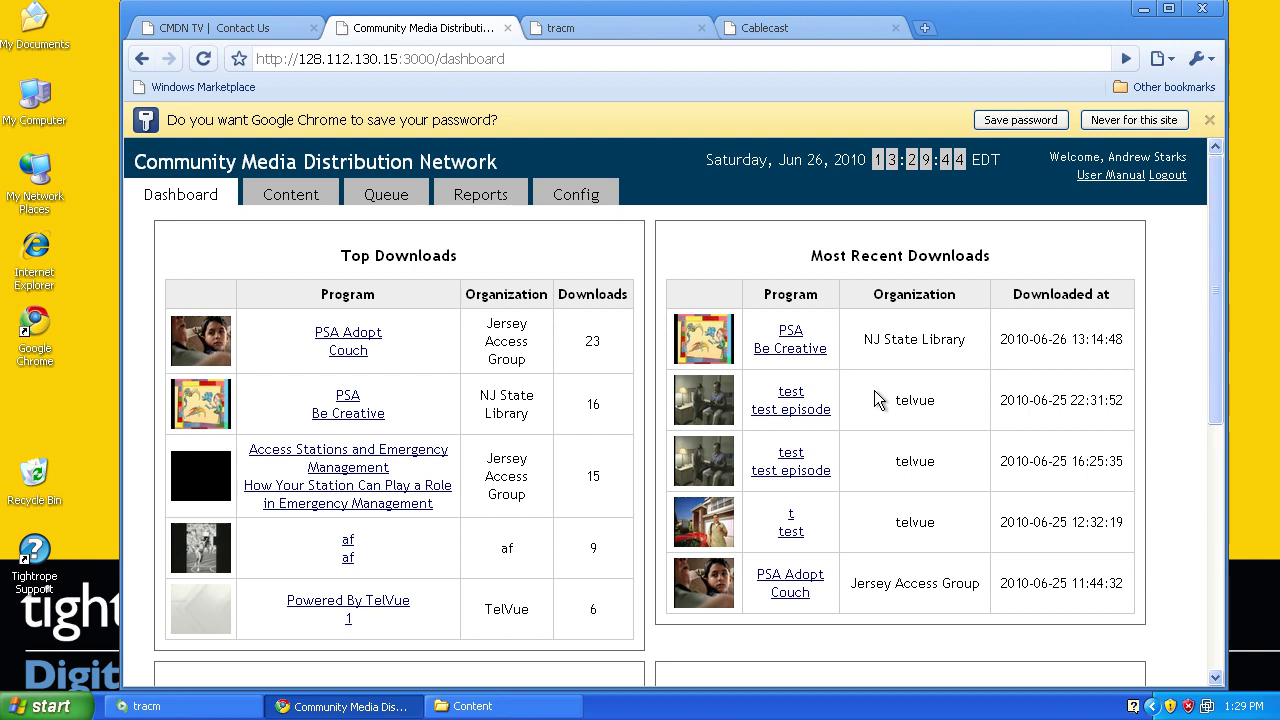
scroll(874, 397, down, 3)
scroll(874, 397, down, 2)
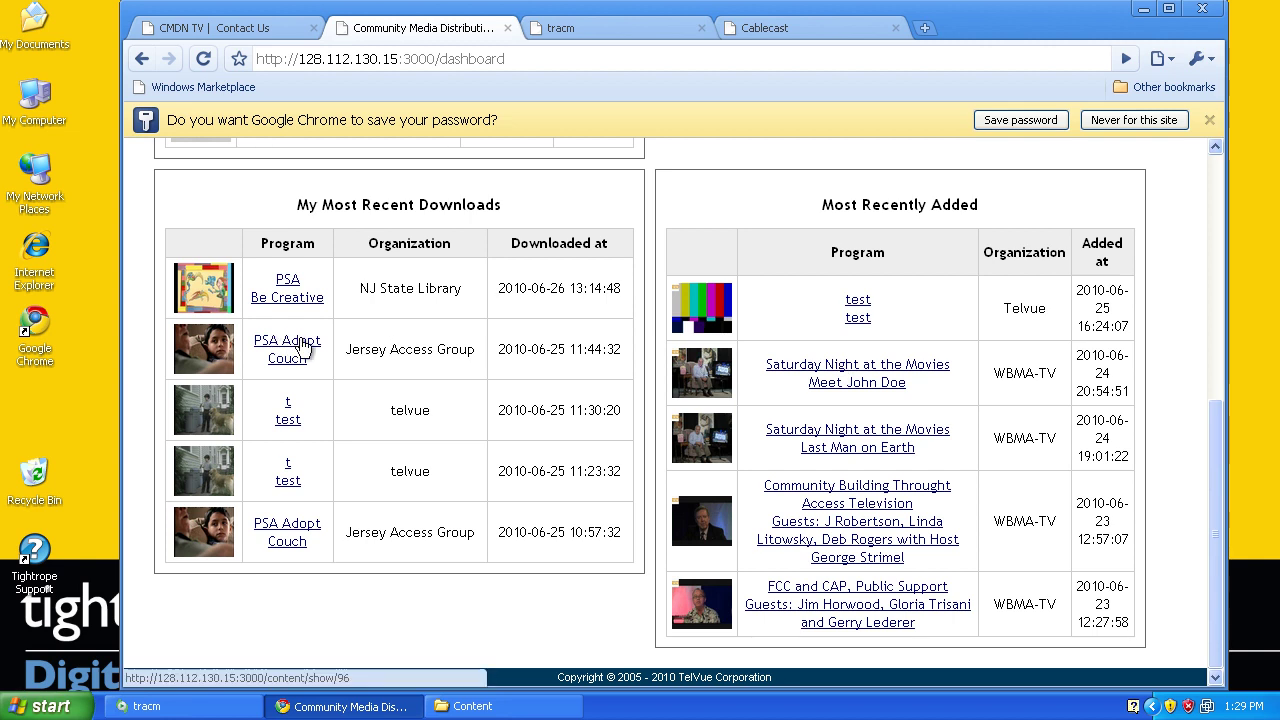
click(301, 340)
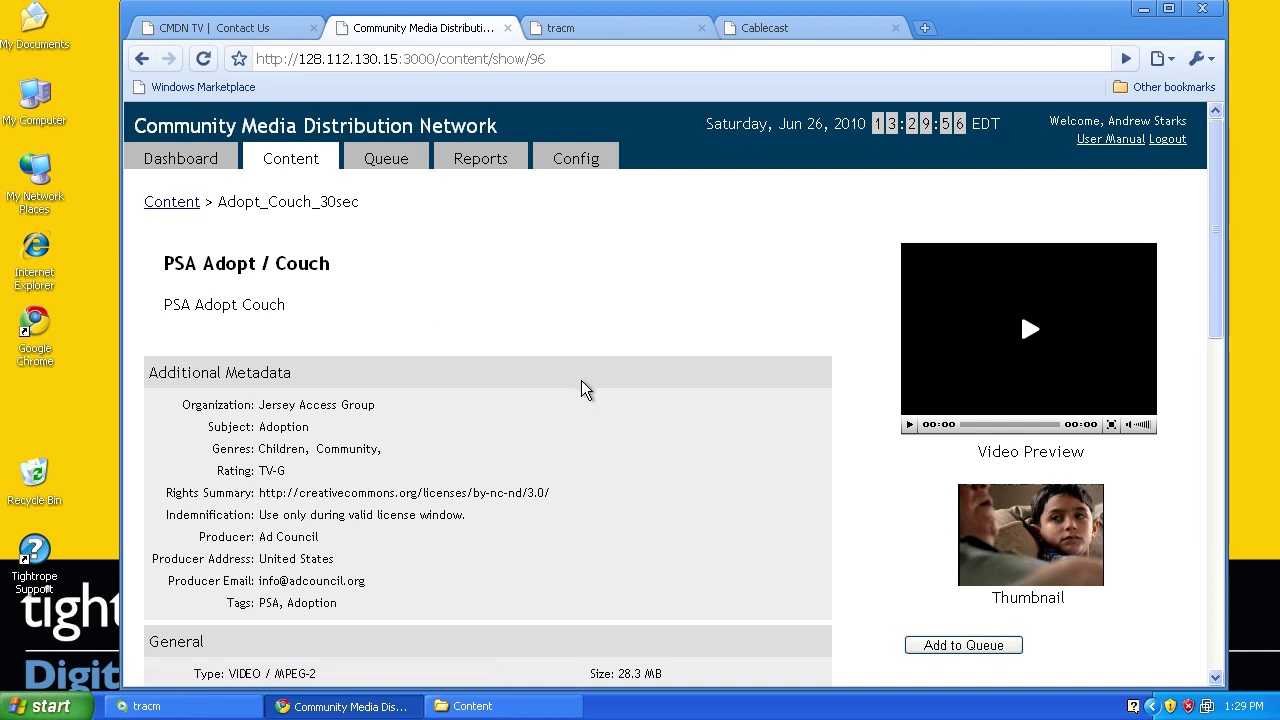
scroll(583, 389, down, 1)
click(962, 545)
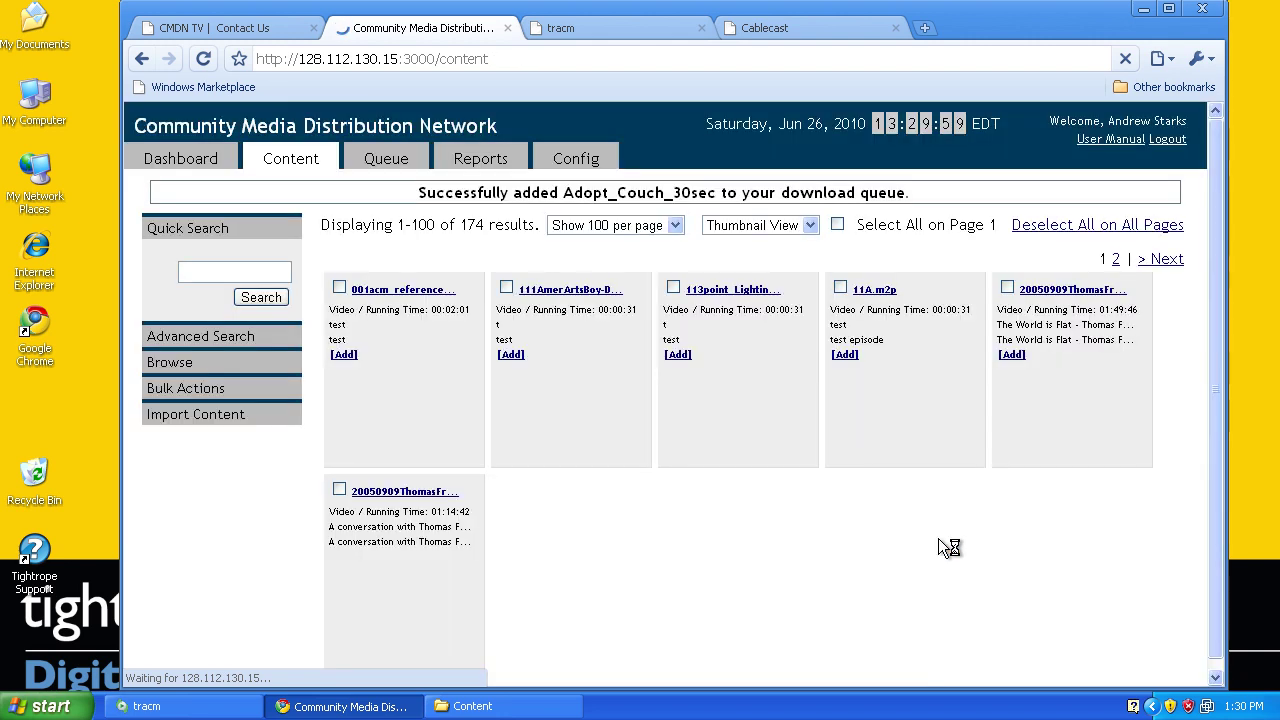
drag(417, 192, 958, 195)
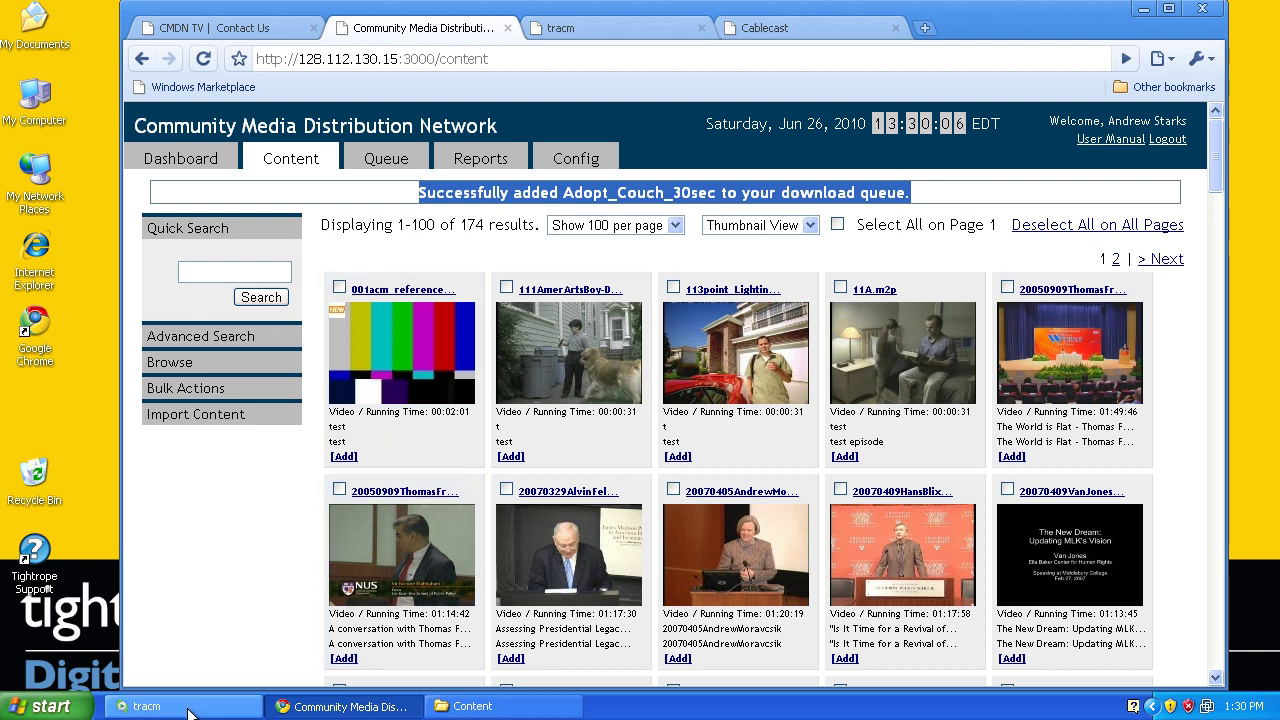
In tracm's Download tab, keep MPEG2 with Add Shows to Cablecast, and refresh the SCS queue
click(190, 706)
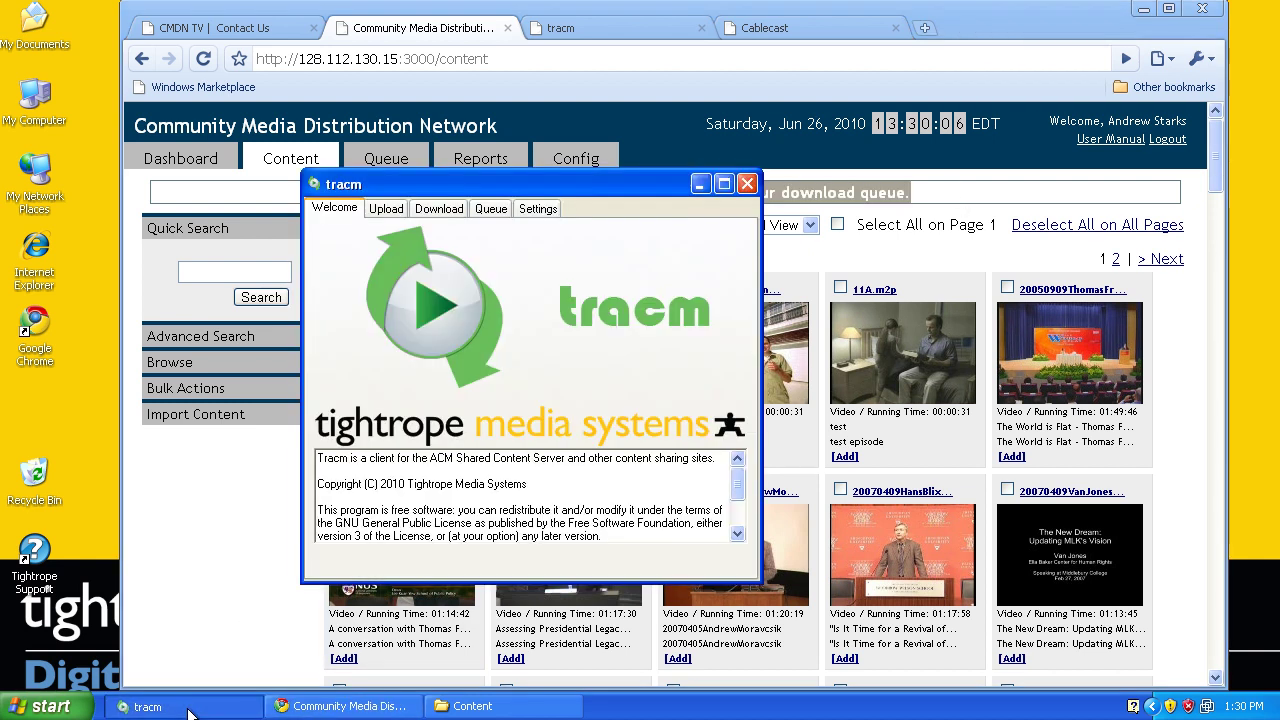
click(429, 208)
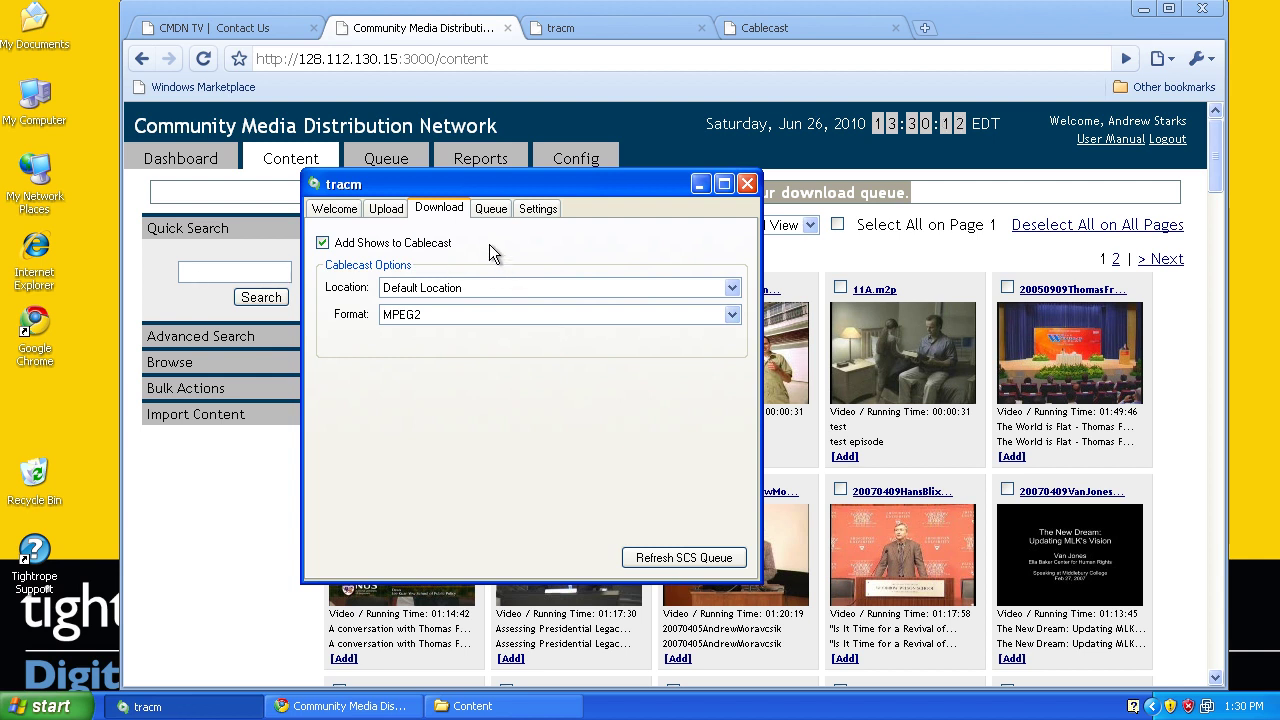
click(468, 314)
click(468, 314)
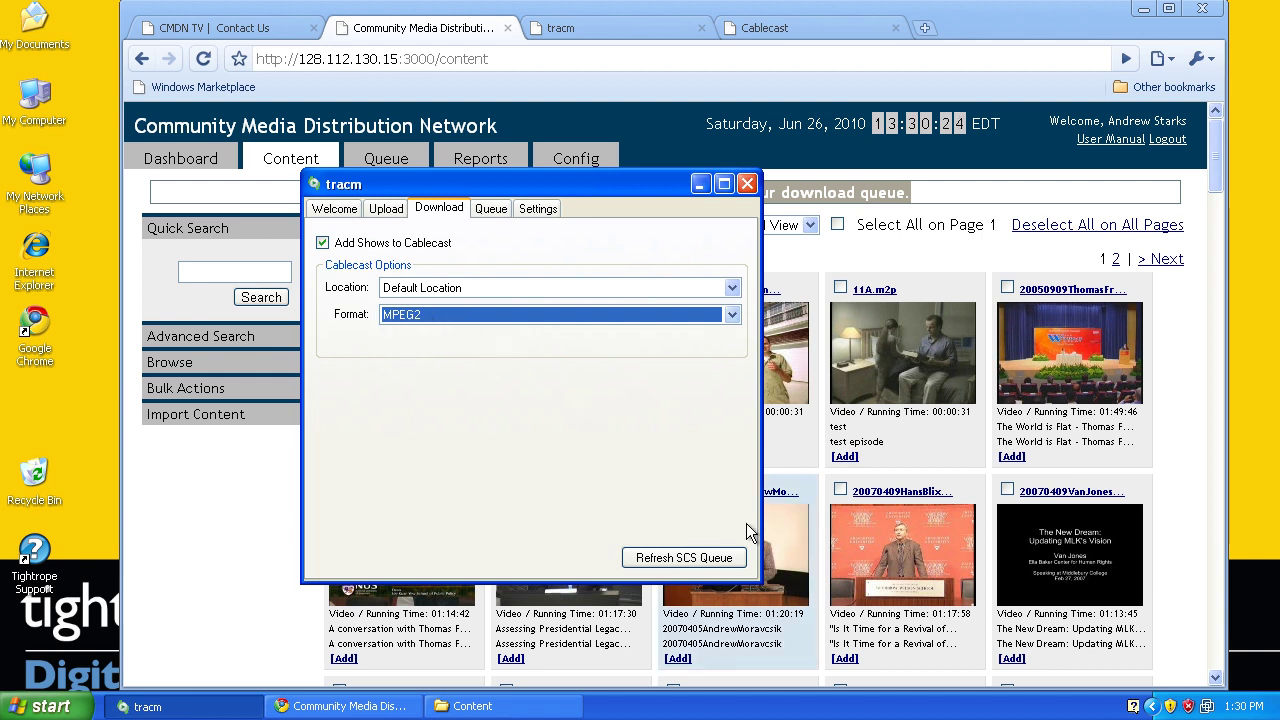
click(680, 558)
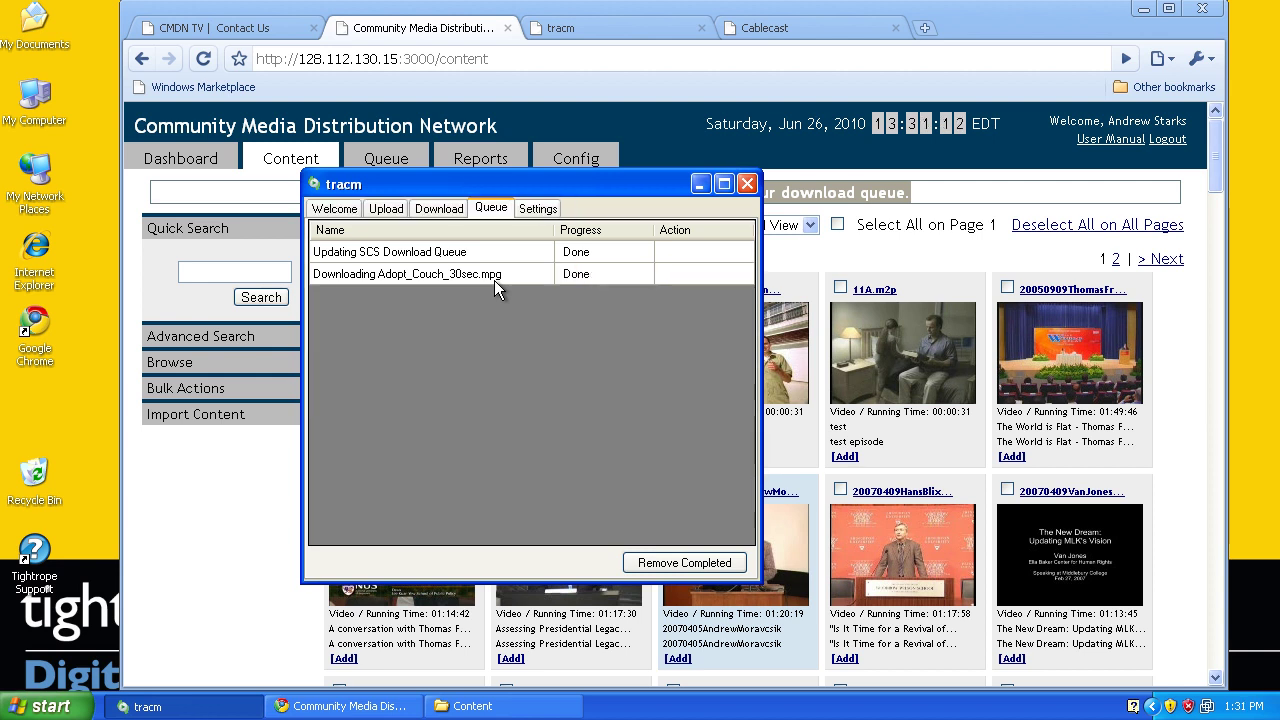
In Cablecast show management, list all shows and open the PSA Adopt show for editing
click(765, 20)
click(222, 287)
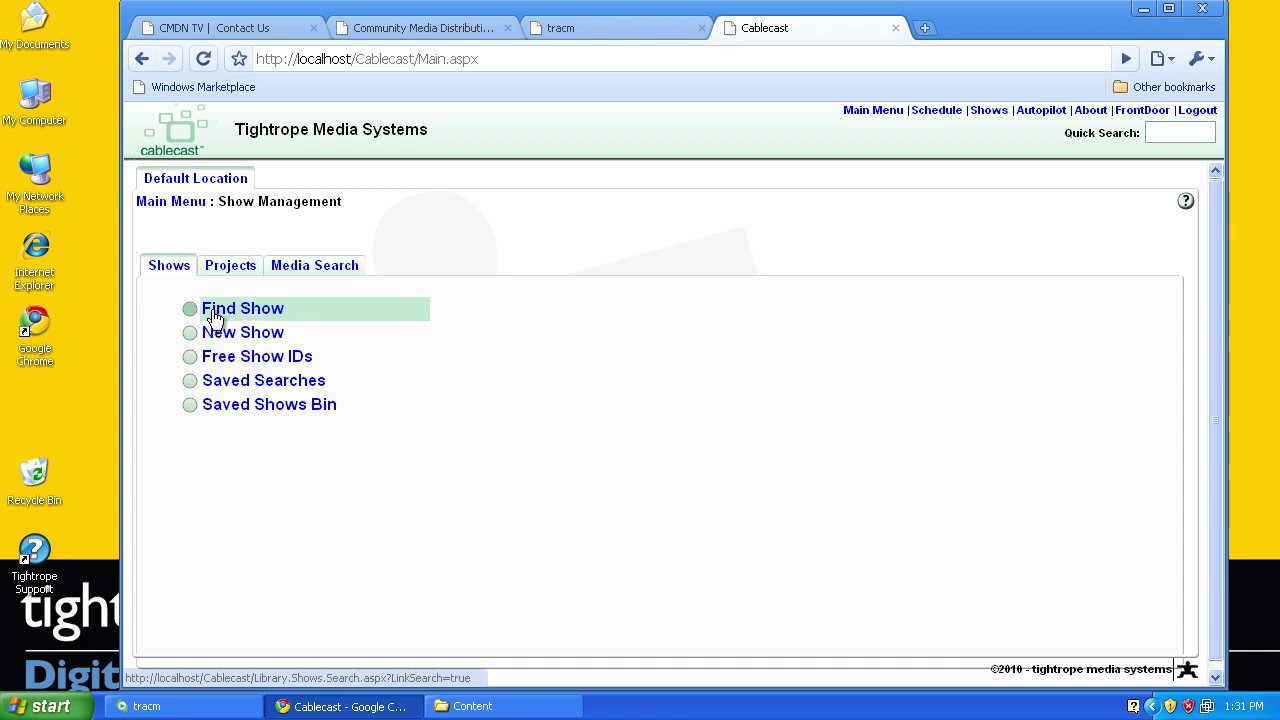
click(215, 316)
click(313, 437)
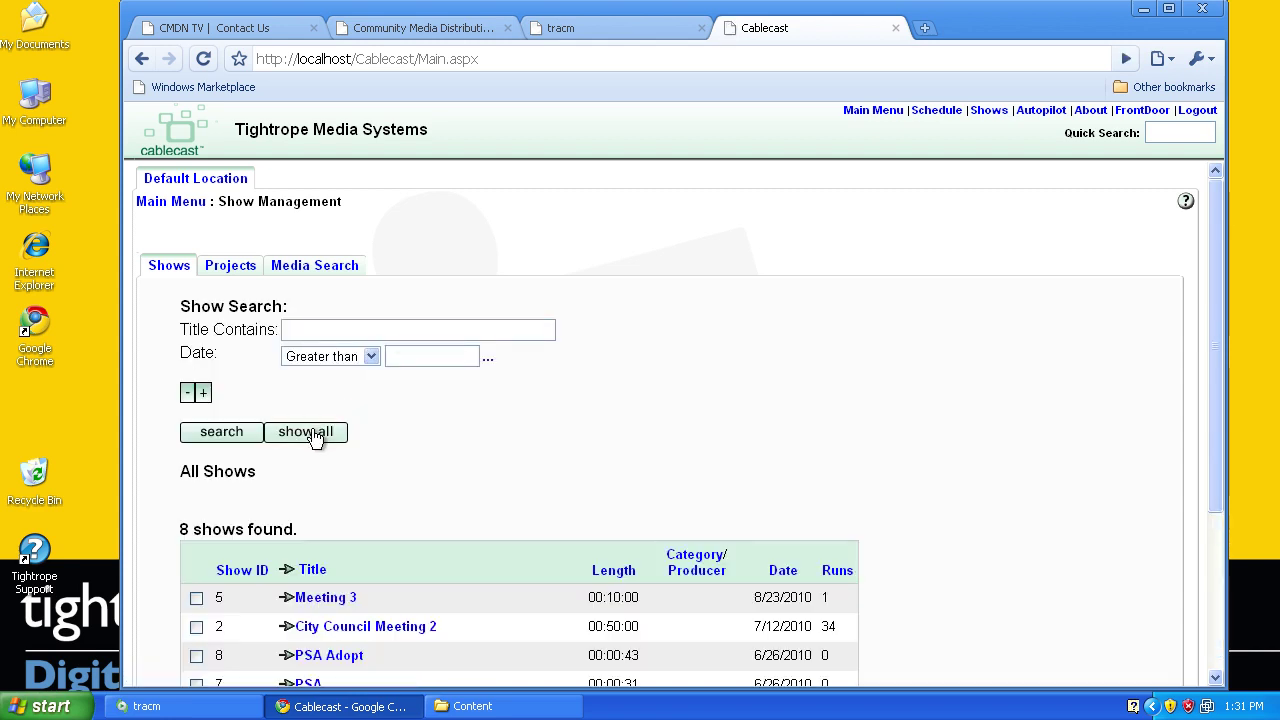
scroll(480, 468, down, 3)
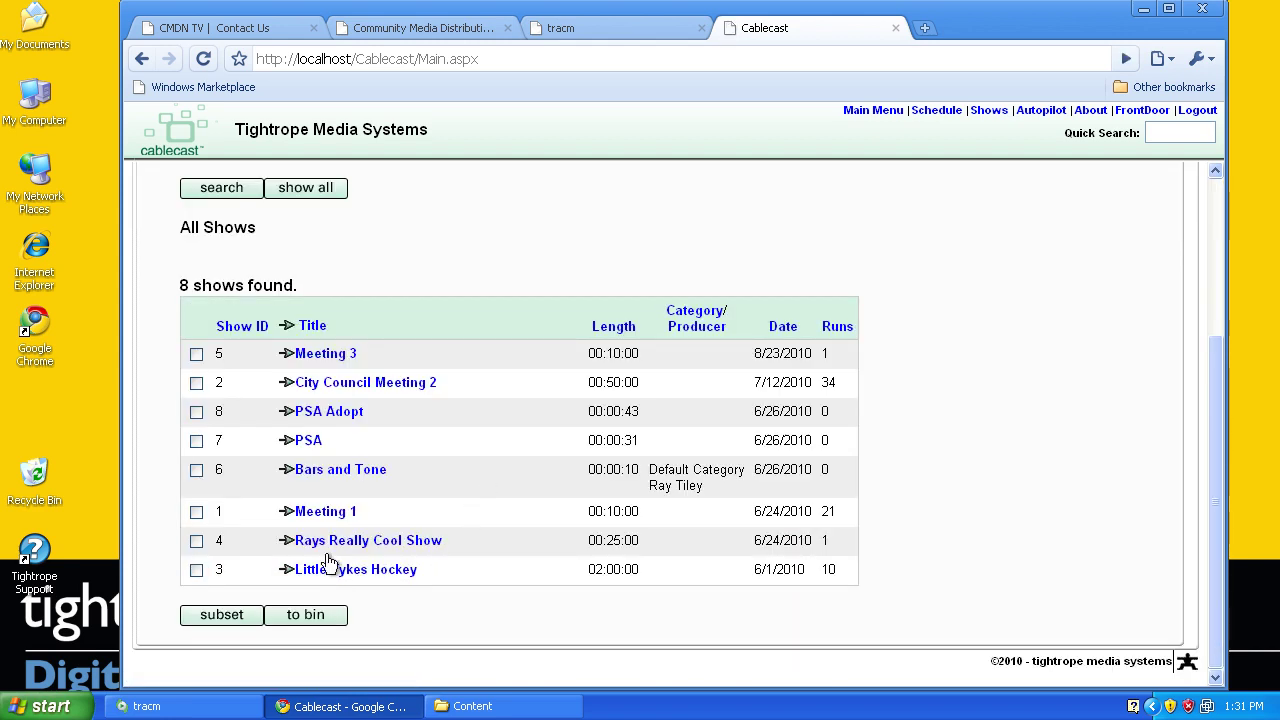
click(333, 413)
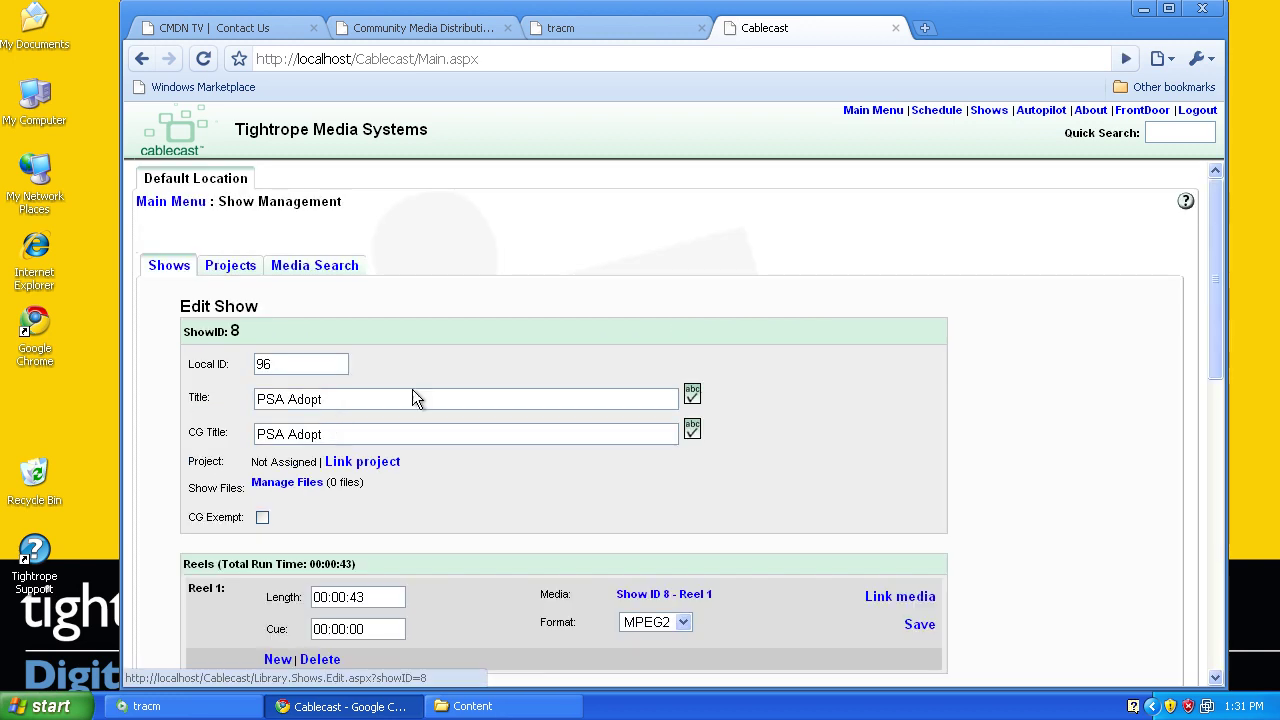
Review the imported Comments: episode Couch, producer Ad Council, genre Children, rating TV-G
scroll(529, 380, down, 1)
scroll(529, 382, down, 4)
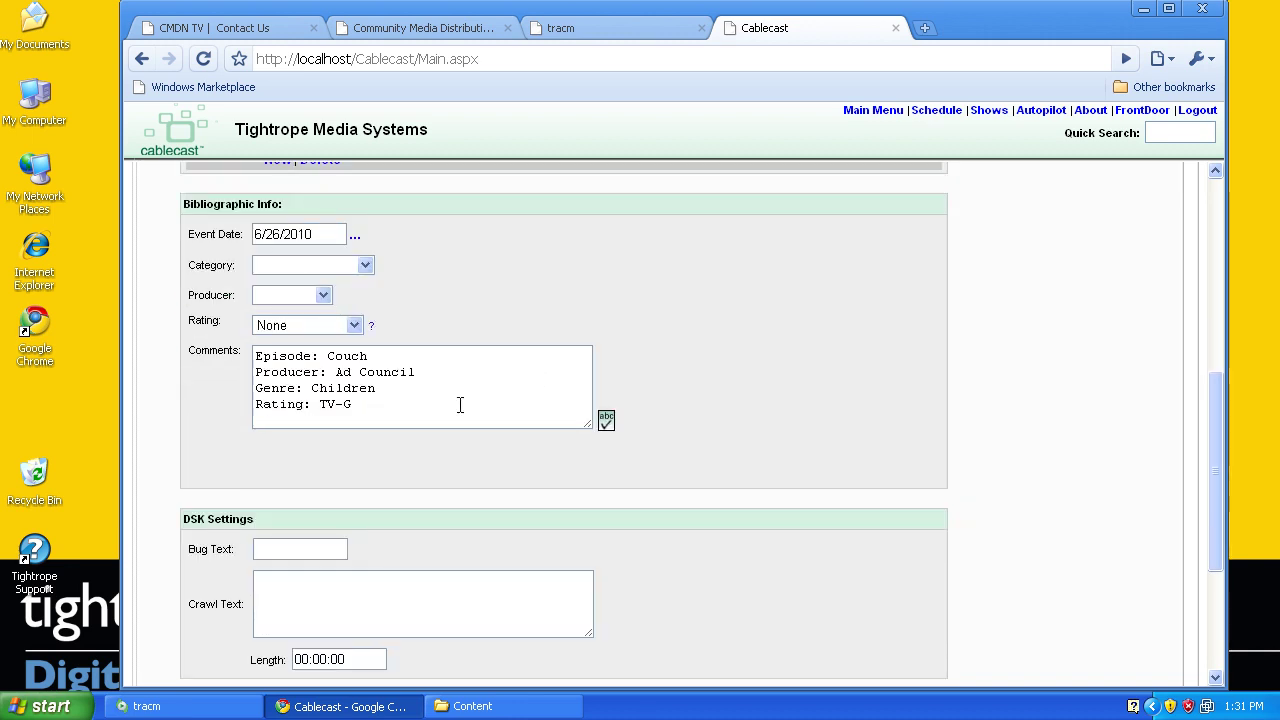
drag(424, 407, 237, 358)
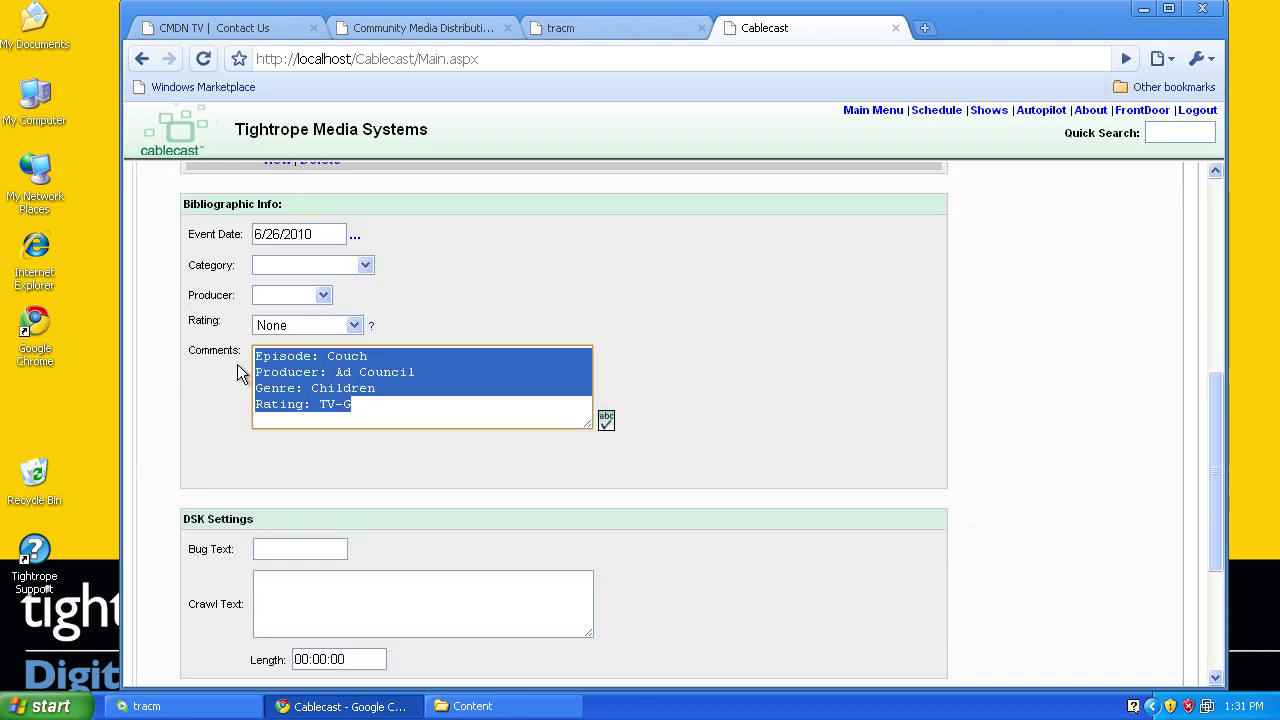
click(338, 372)
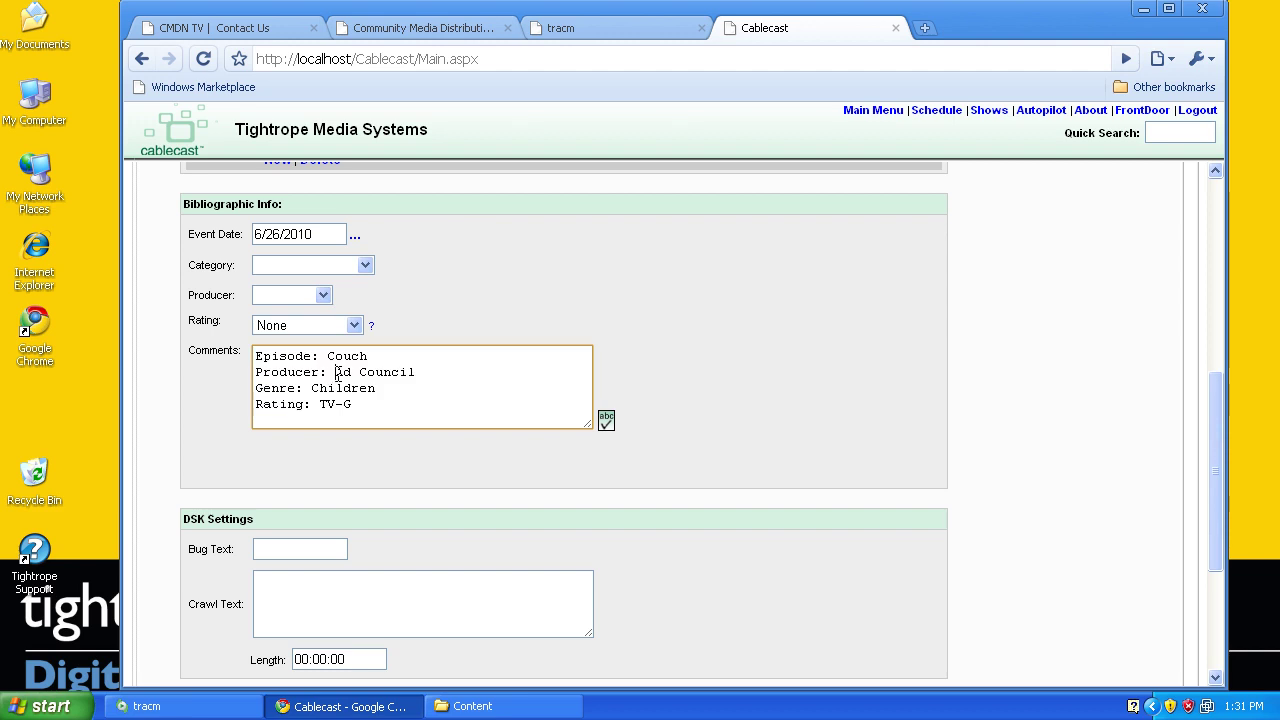
click(384, 400)
Confirm the 8-Adopt_Couch_30sec clip is in D:\Content, then return to tracm's queue
click(498, 709)
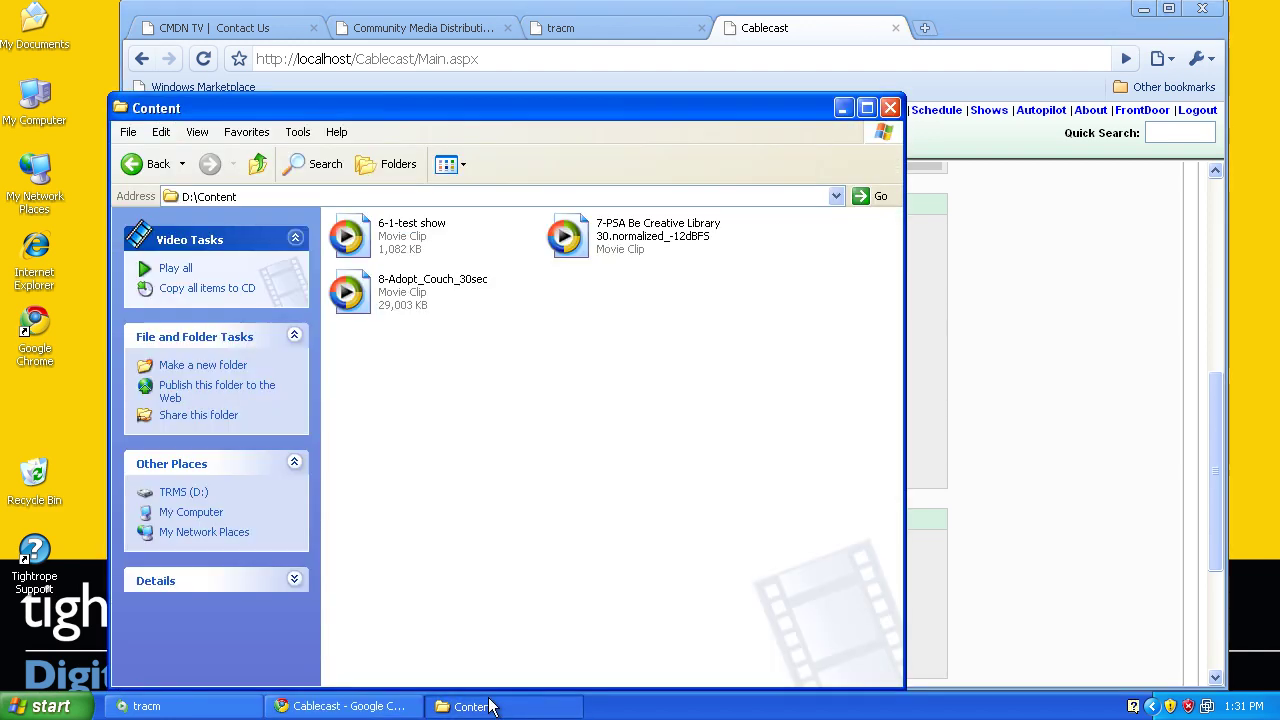
click(460, 317)
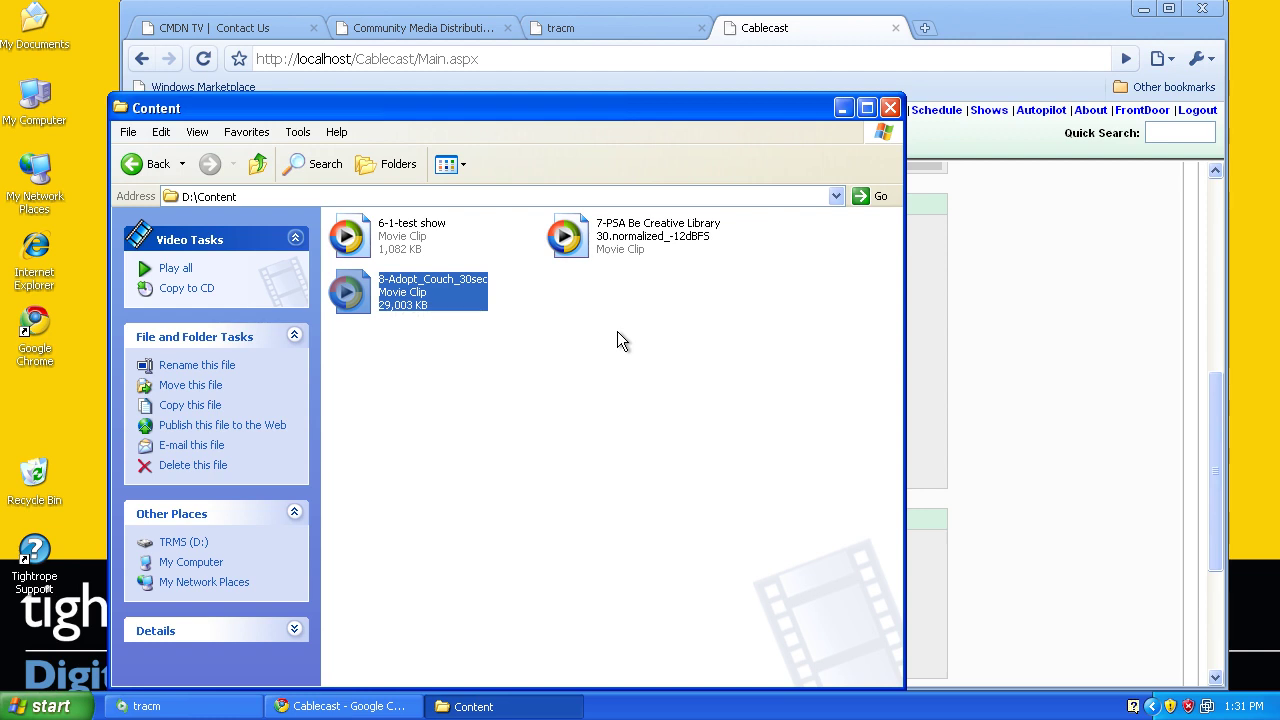
click(624, 360)
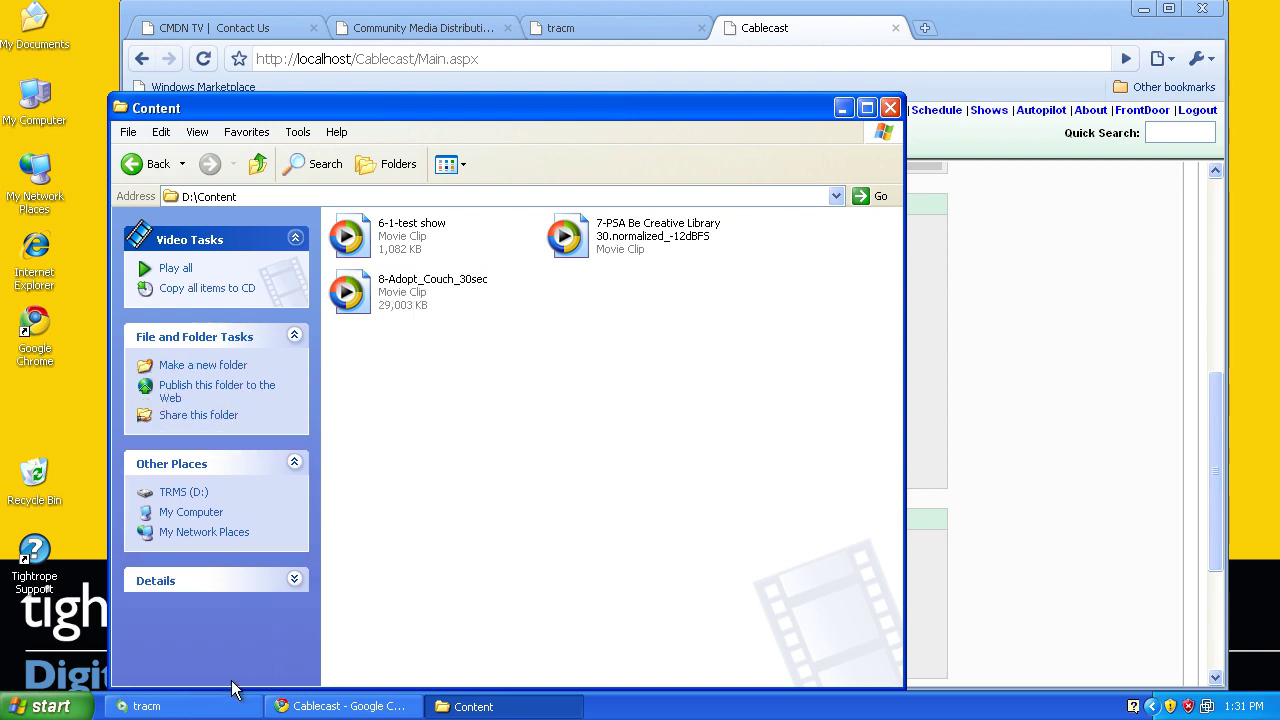
click(196, 706)
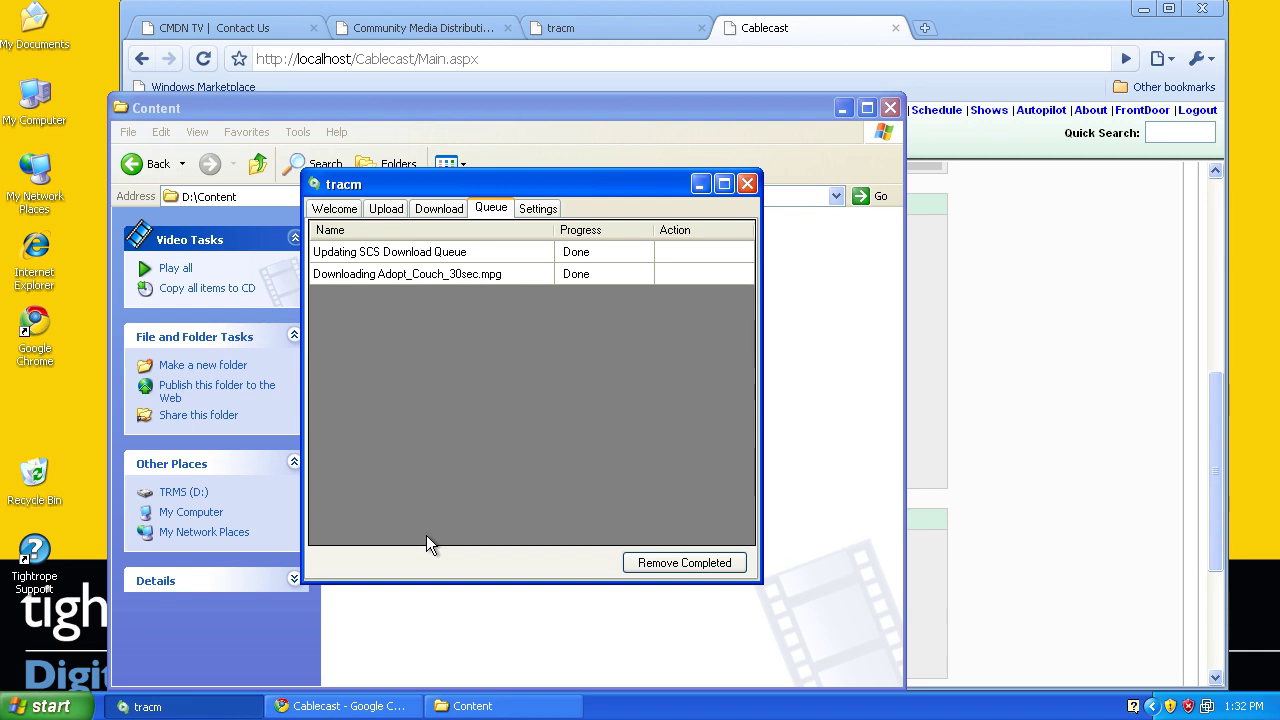
Load D:\Content\6-1-test show.mpeg for upload, filling in ShowID 6 and title Bars and Tone
click(385, 211)
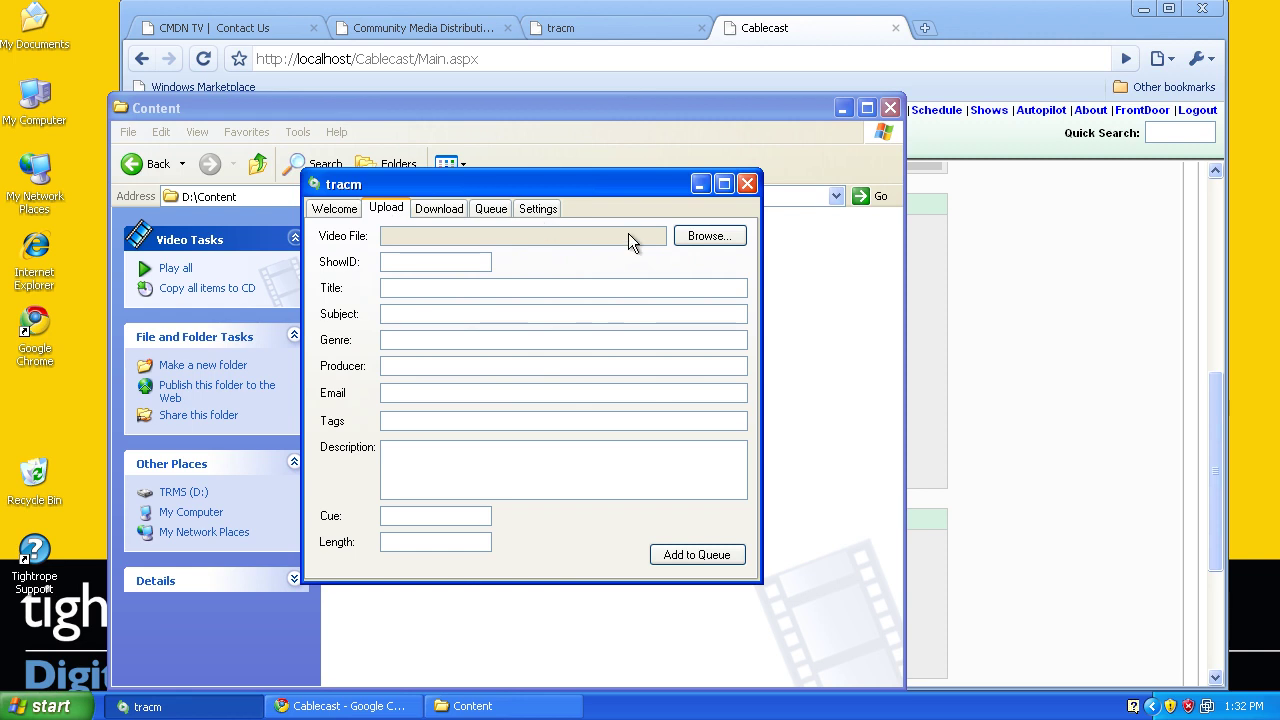
click(710, 242)
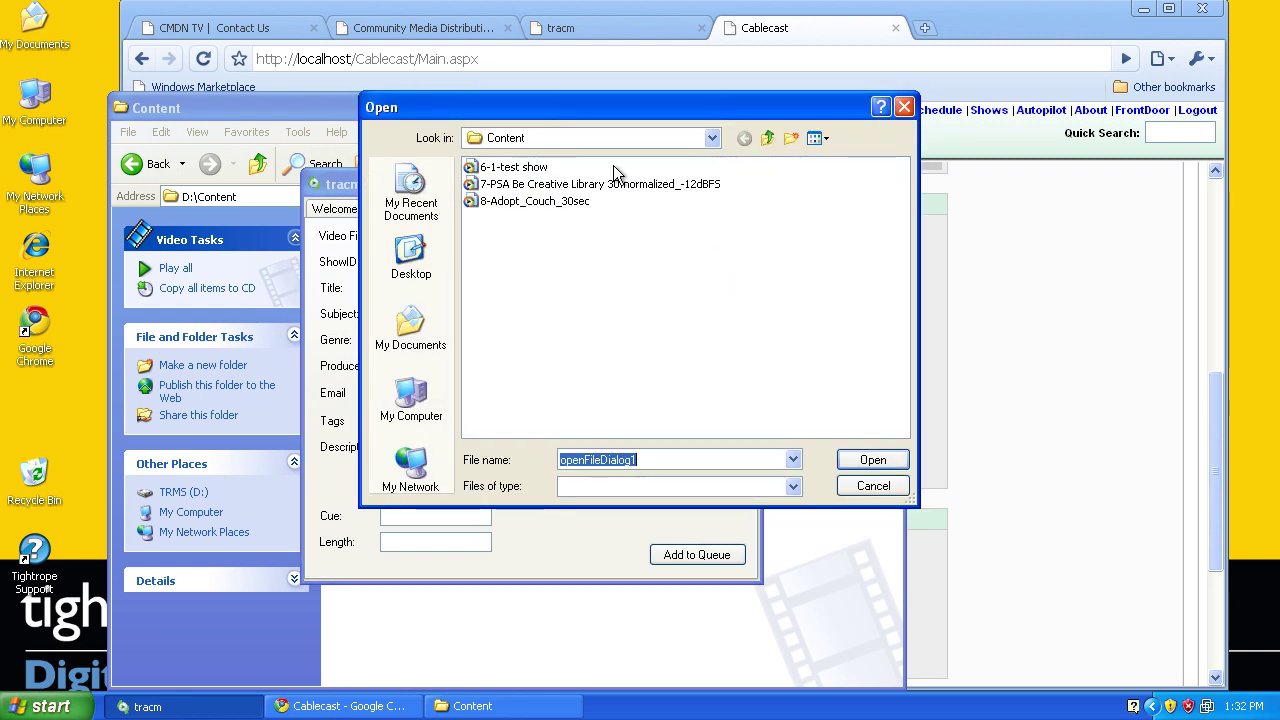
click(512, 168)
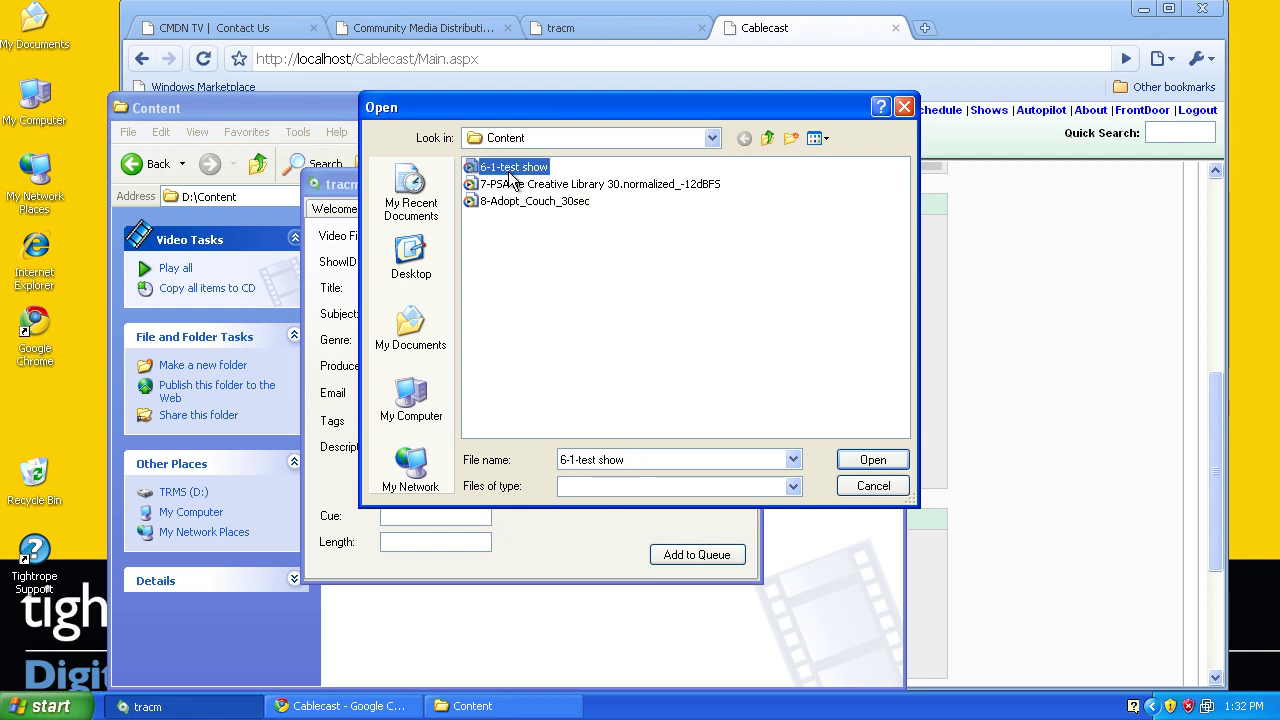
click(874, 460)
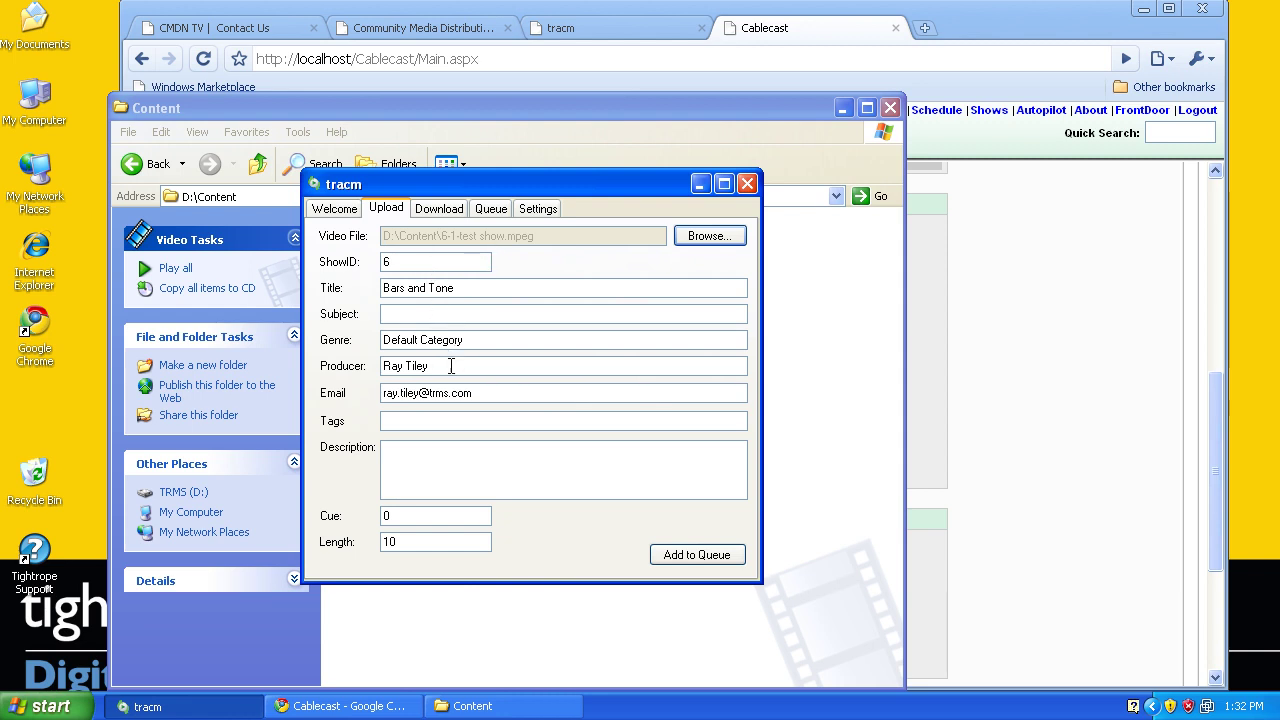
Enter subject 'test', tags 'test, bars, tone', description 'This is a test show', and queue the upload
click(397, 312)
text(test)
key(Tab)
key(Tab)
key(Tab)
key(Tab)
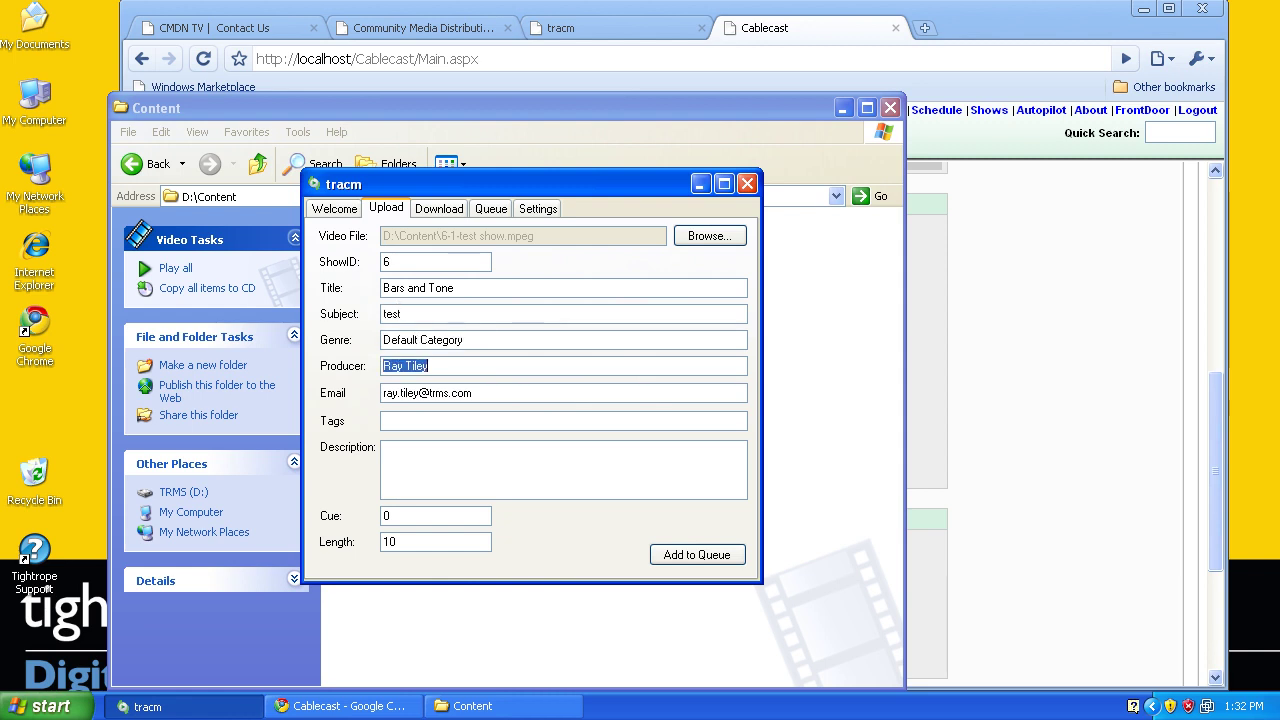
text(test, bars, tone)
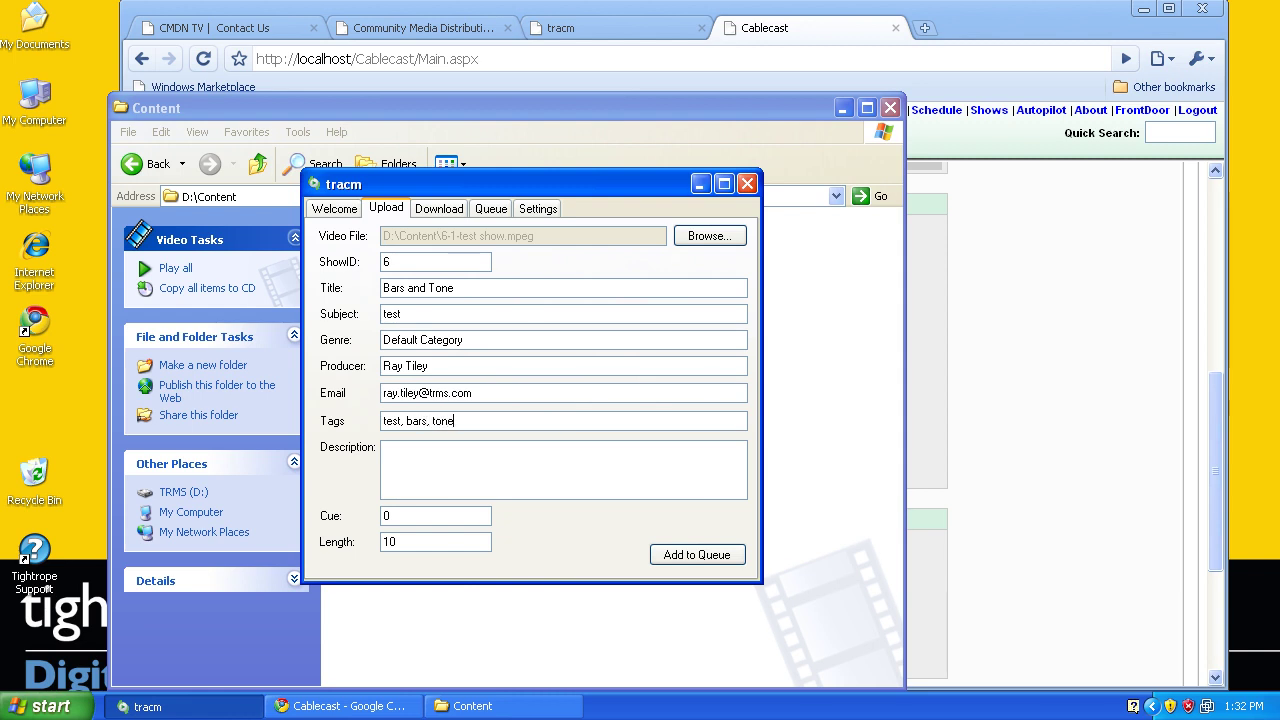
click(426, 476)
text(T)
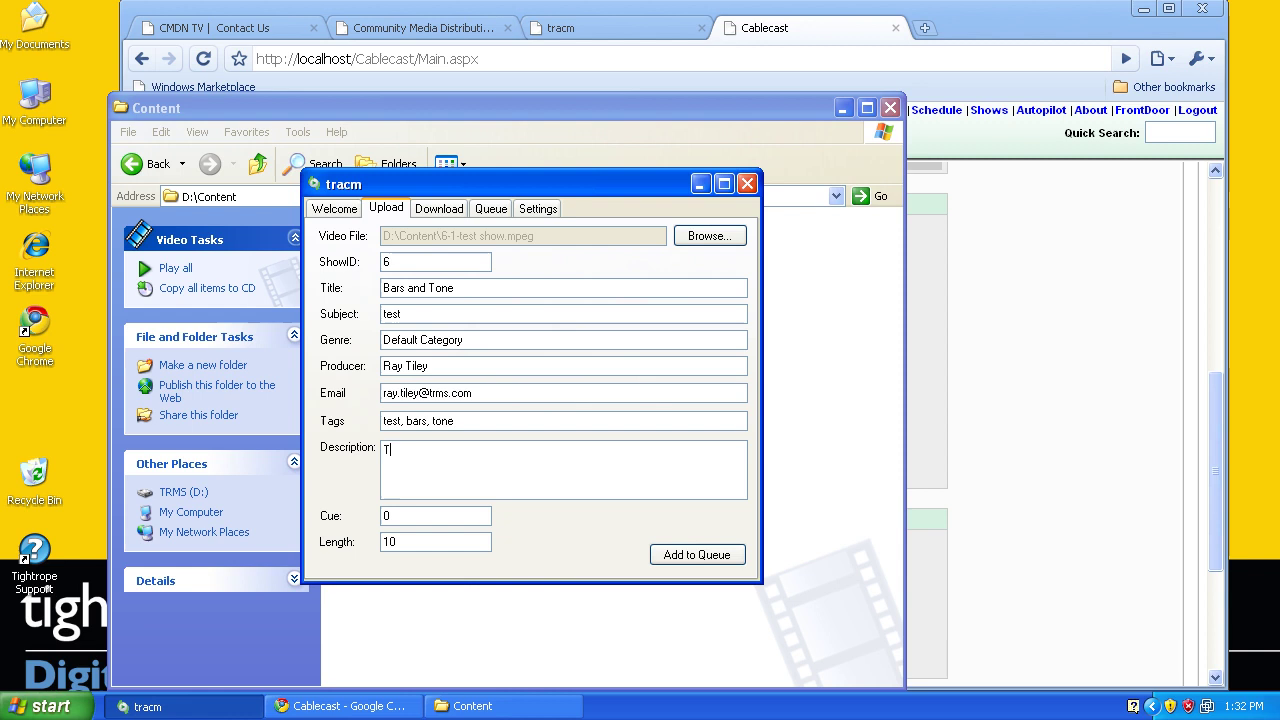
text(his is a test show)
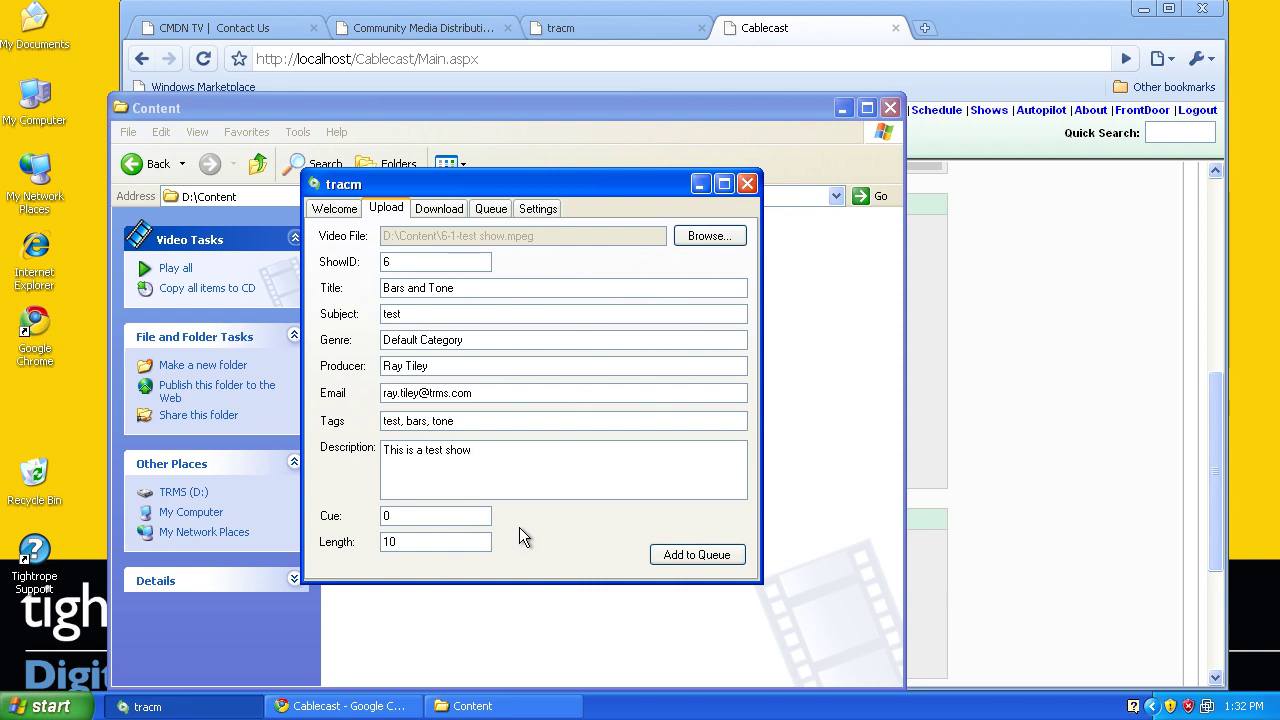
click(700, 562)
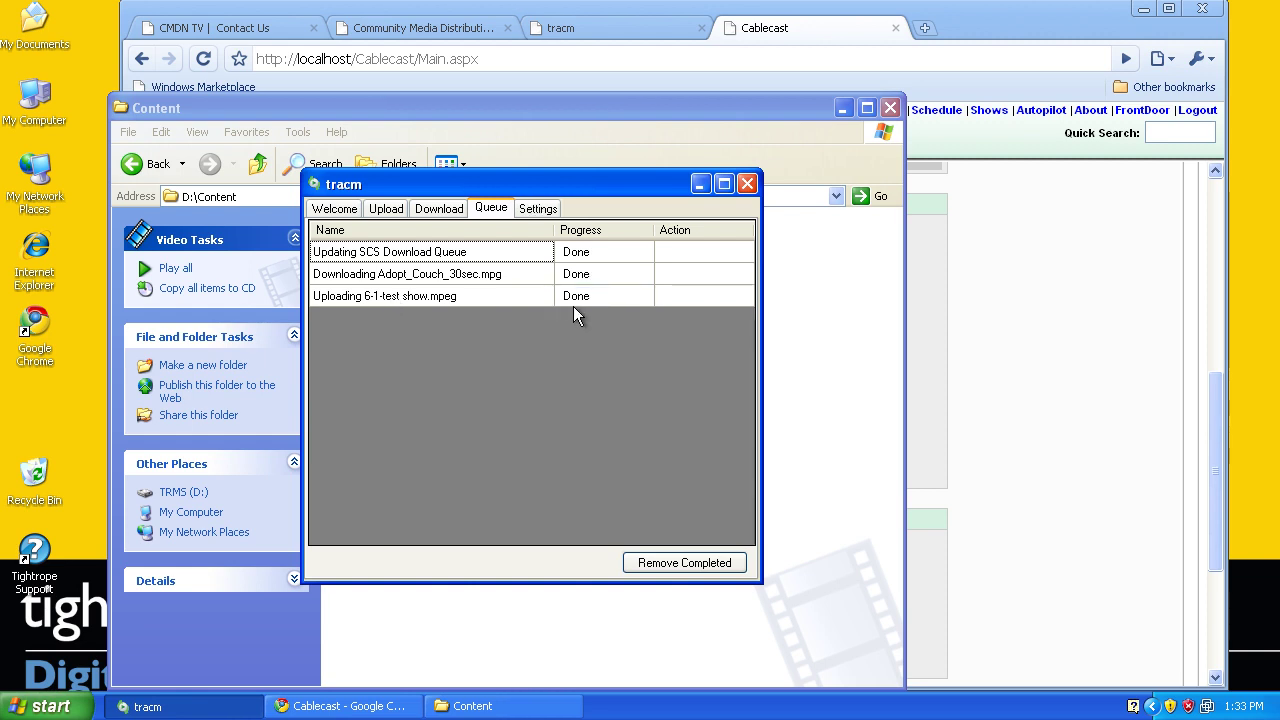
click(384, 33)
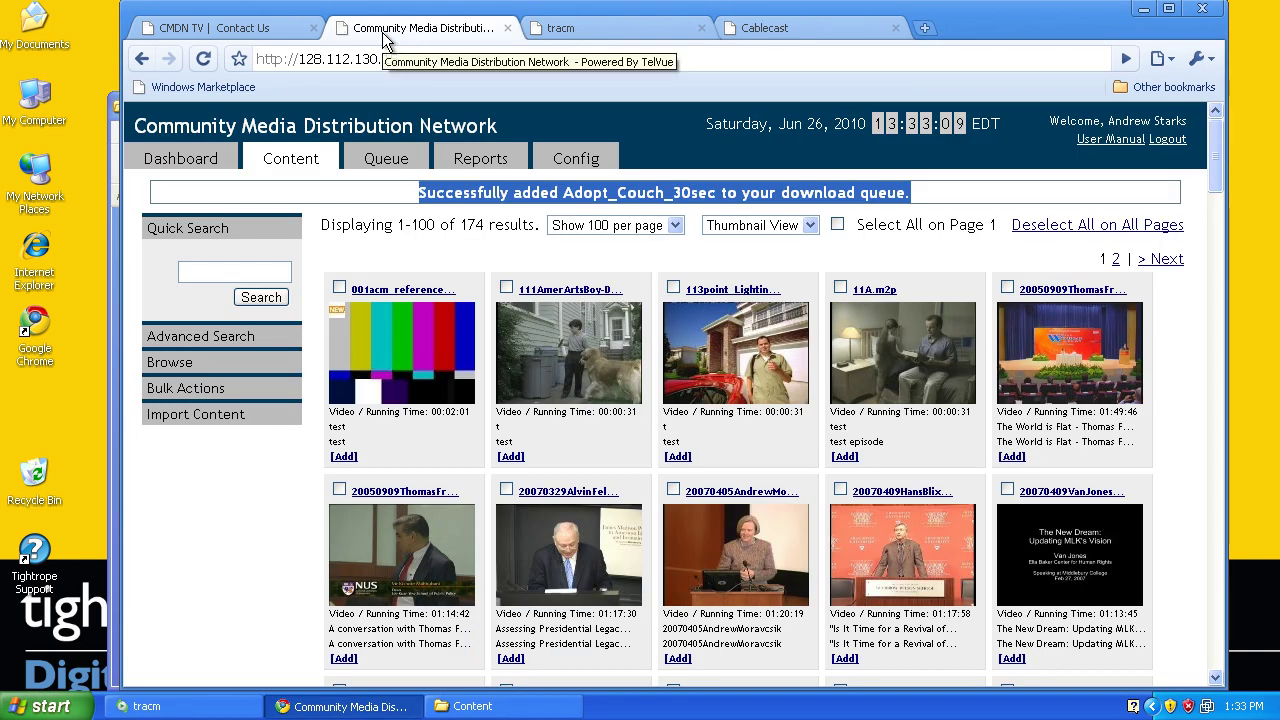
Quick-search CMDN content for 'tes' and open the 6-1-test show result
click(213, 274)
text(test)
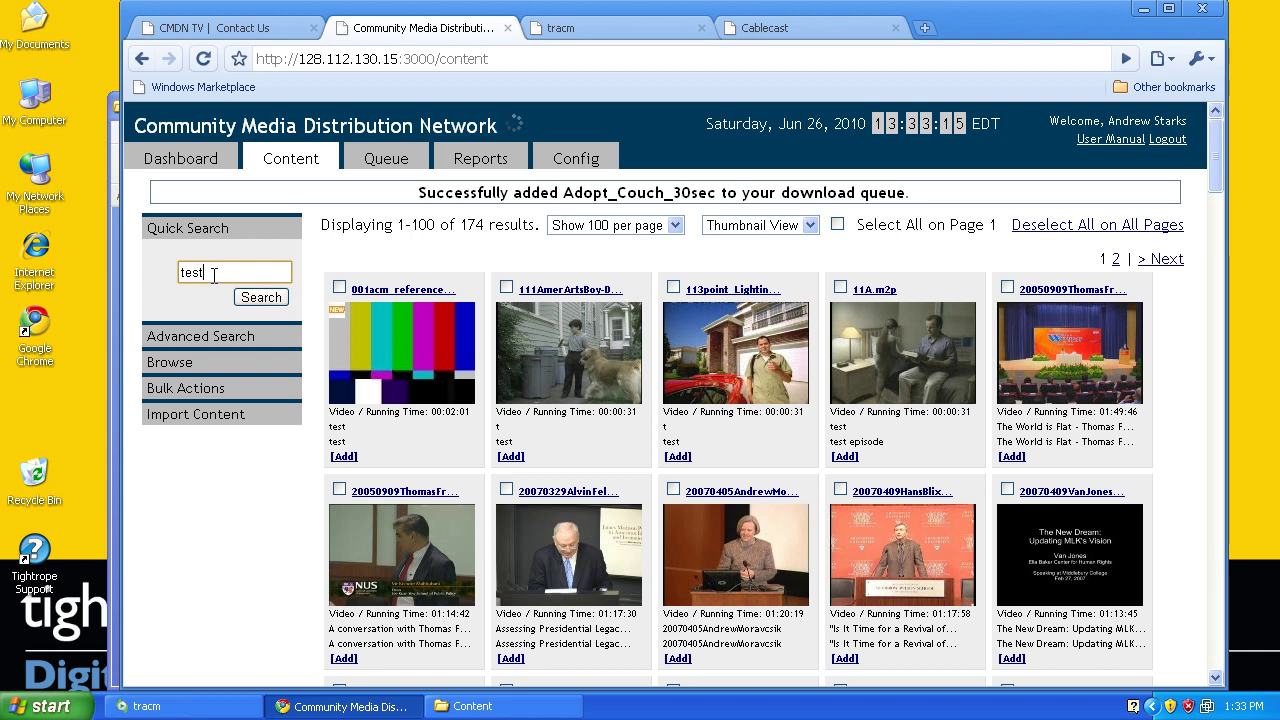
click(261, 297)
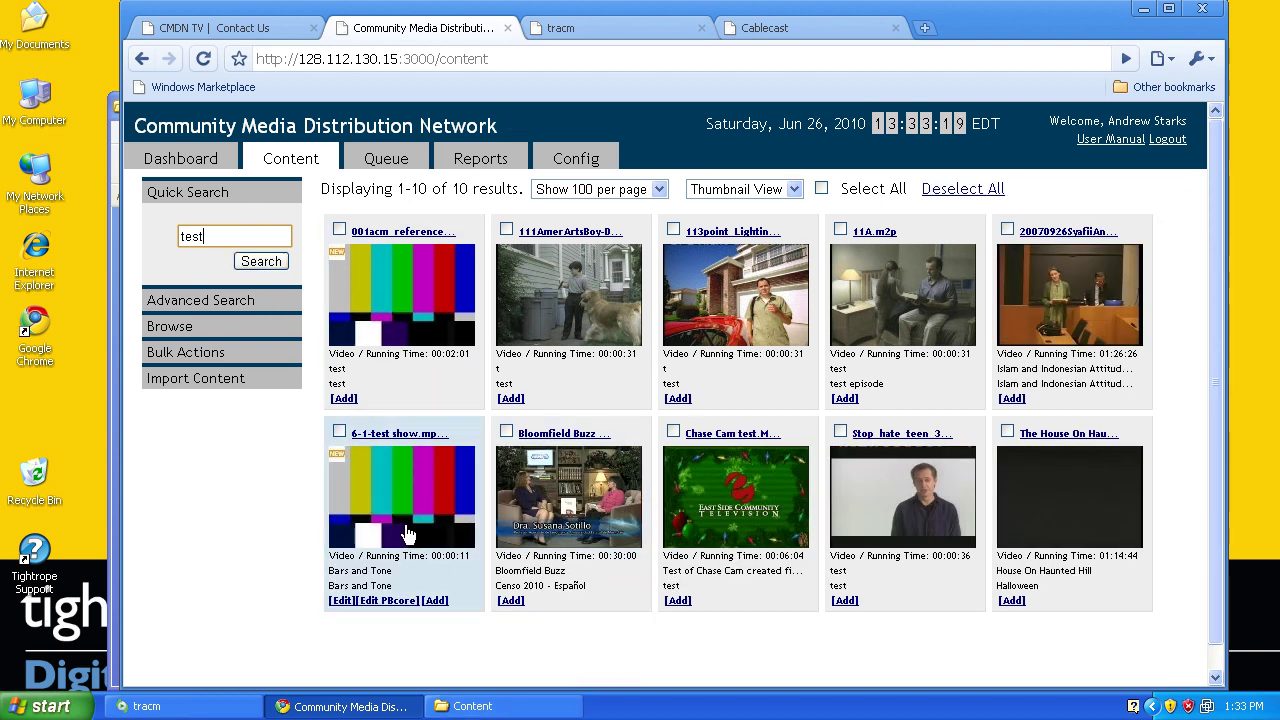
click(405, 473)
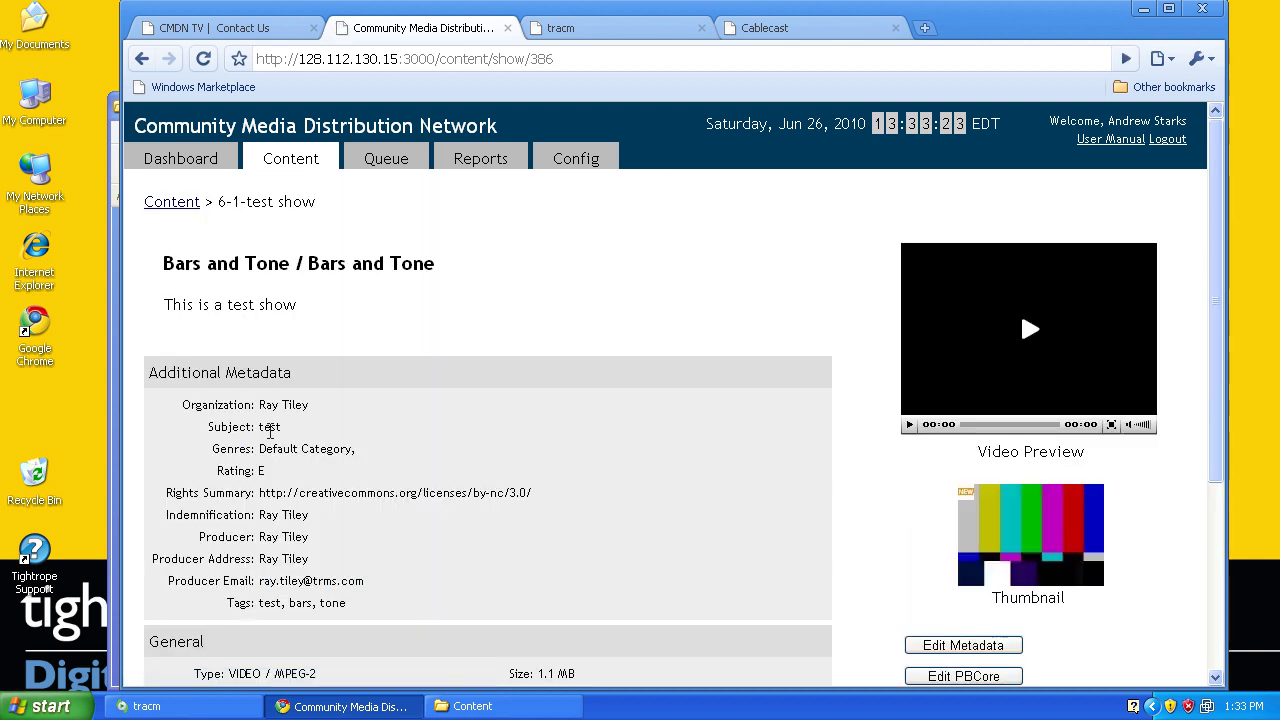
Check the show's metadata, play the bars-and-tone preview and pause it at 00:03, then return to tracm
scroll(330, 410, down, 4)
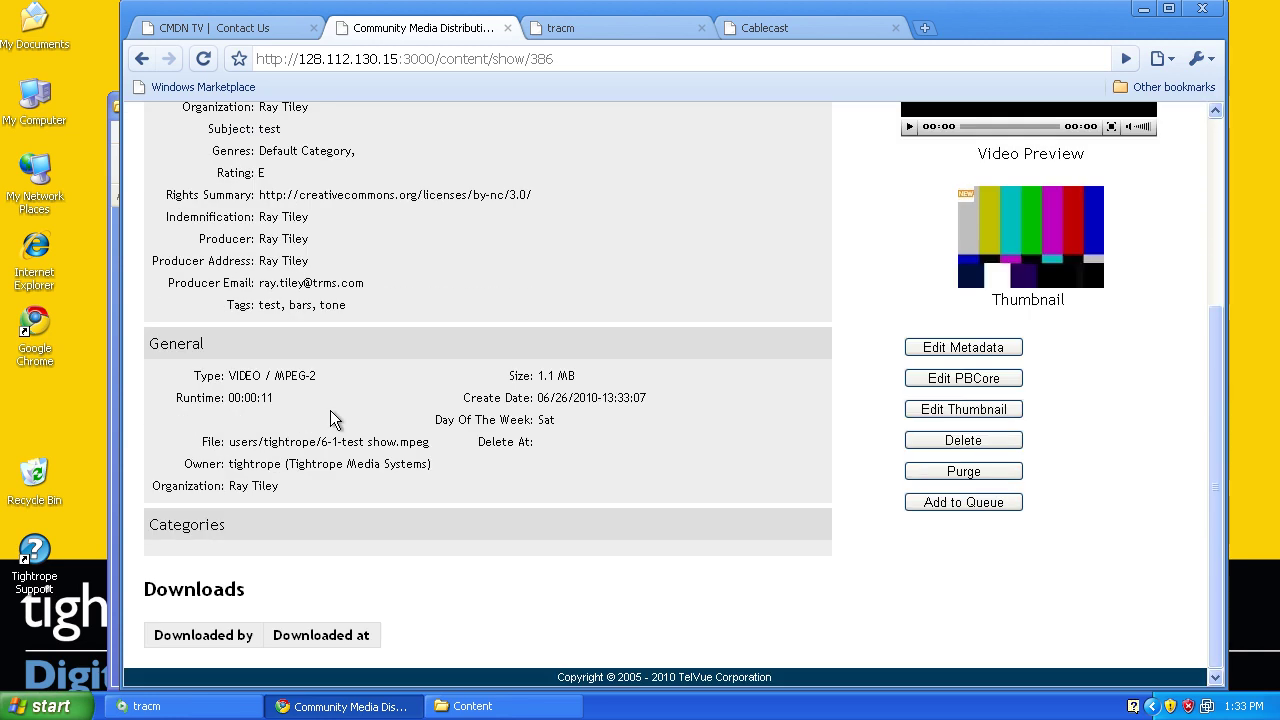
scroll(330, 410, up, 2)
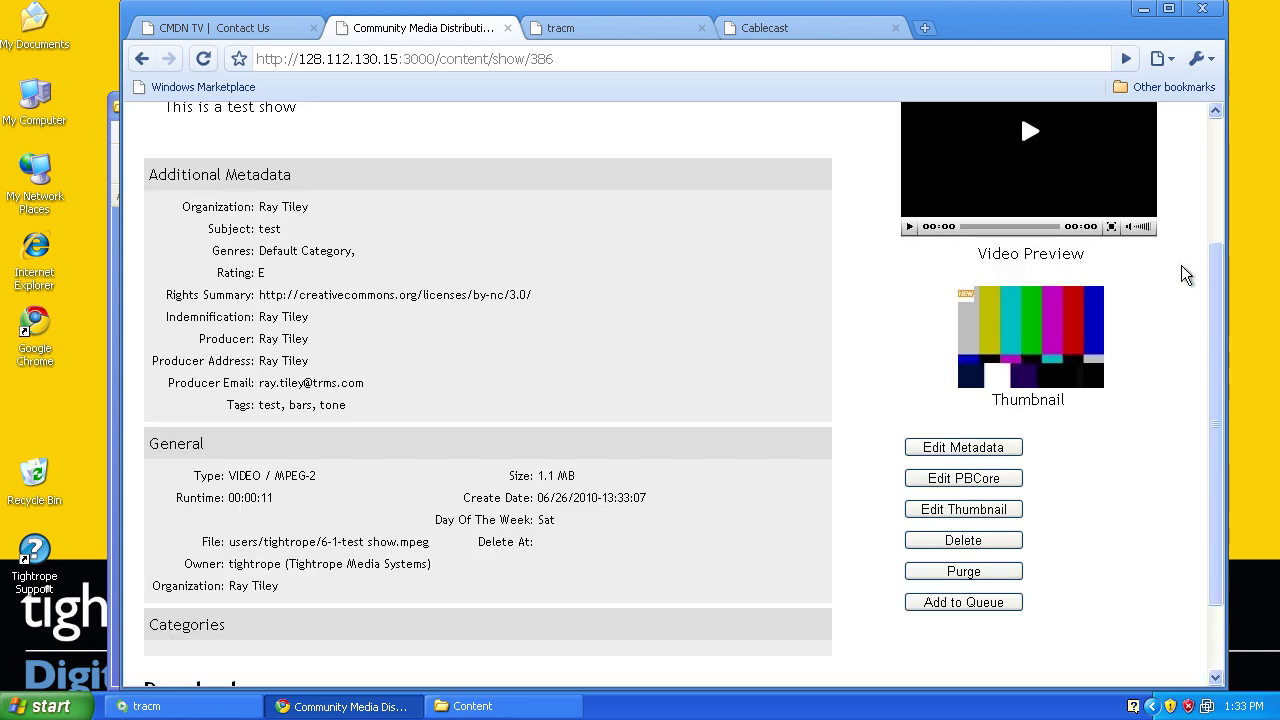
scroll(1181, 265, up, 2)
click(1024, 334)
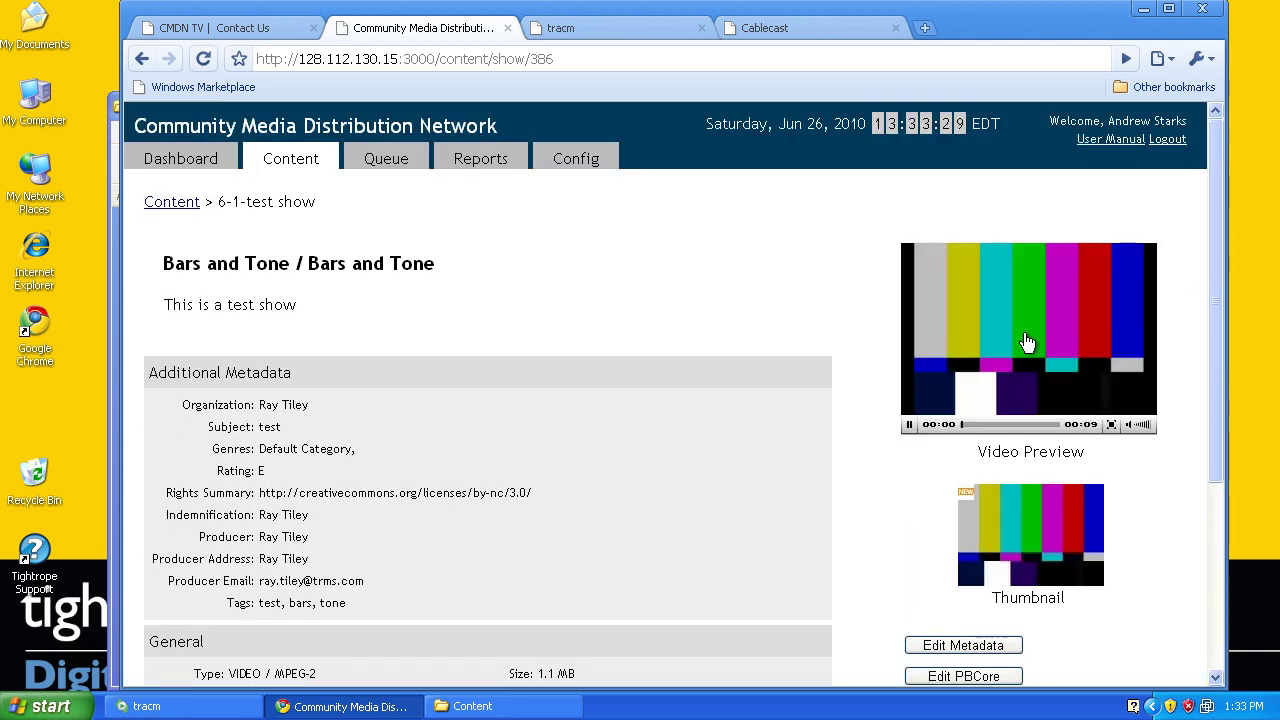
click(909, 428)
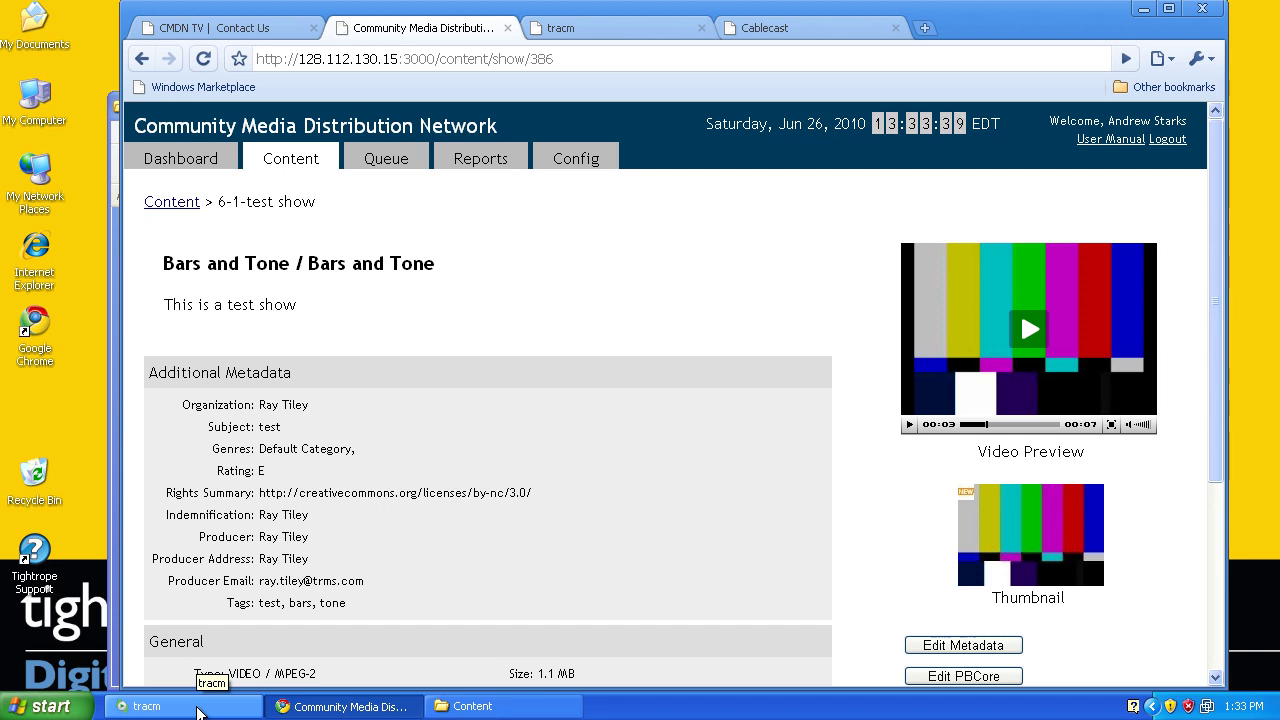
click(197, 708)
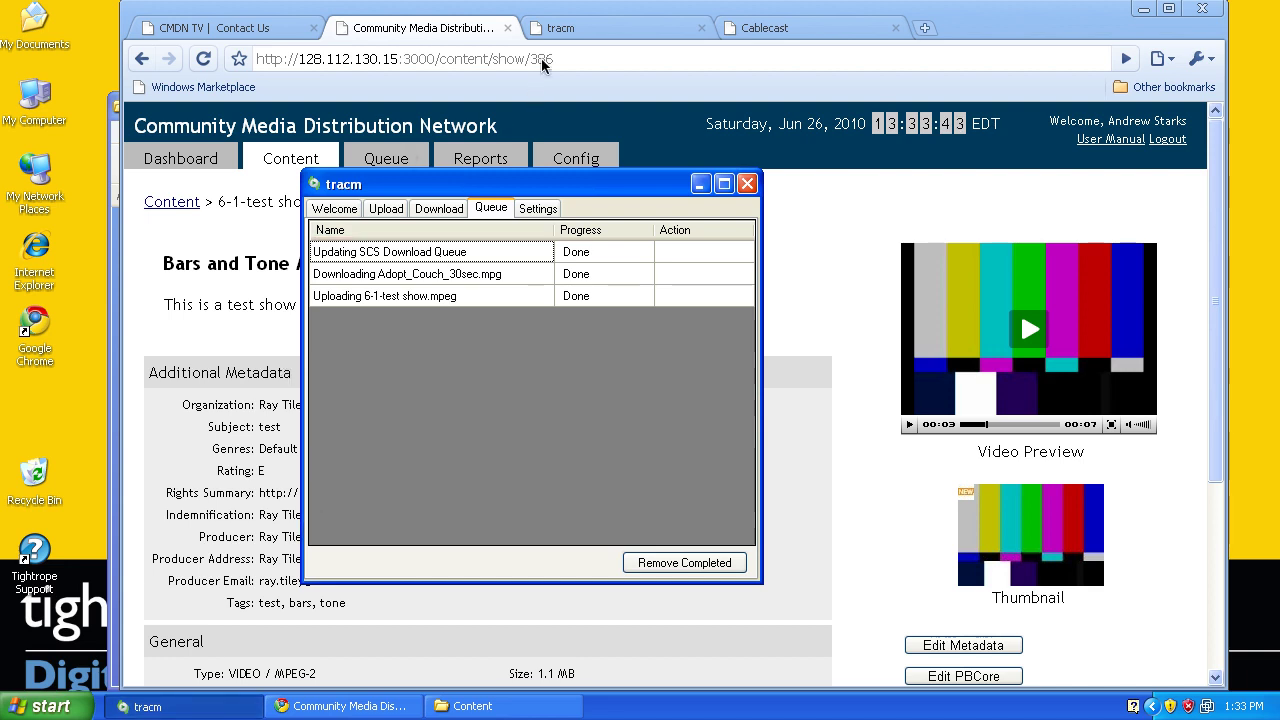
Load labs.trms.com in Chrome and open the tracm project page
click(570, 32)
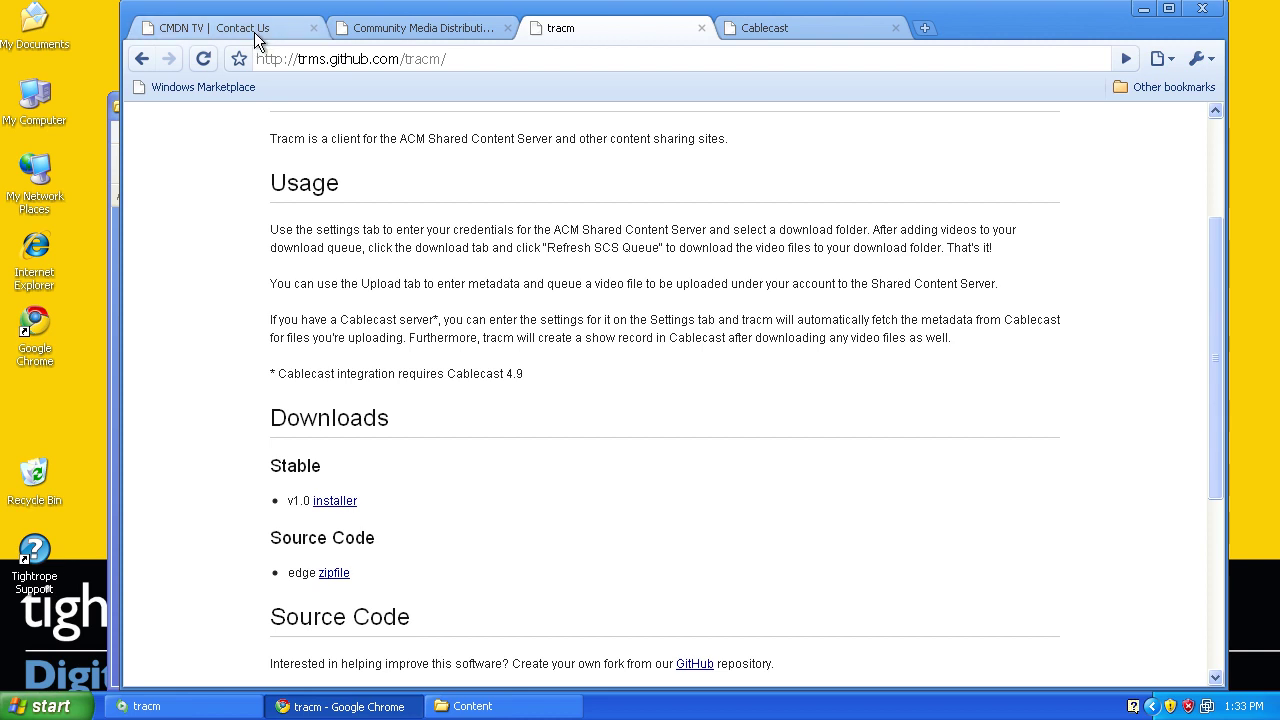
click(452, 30)
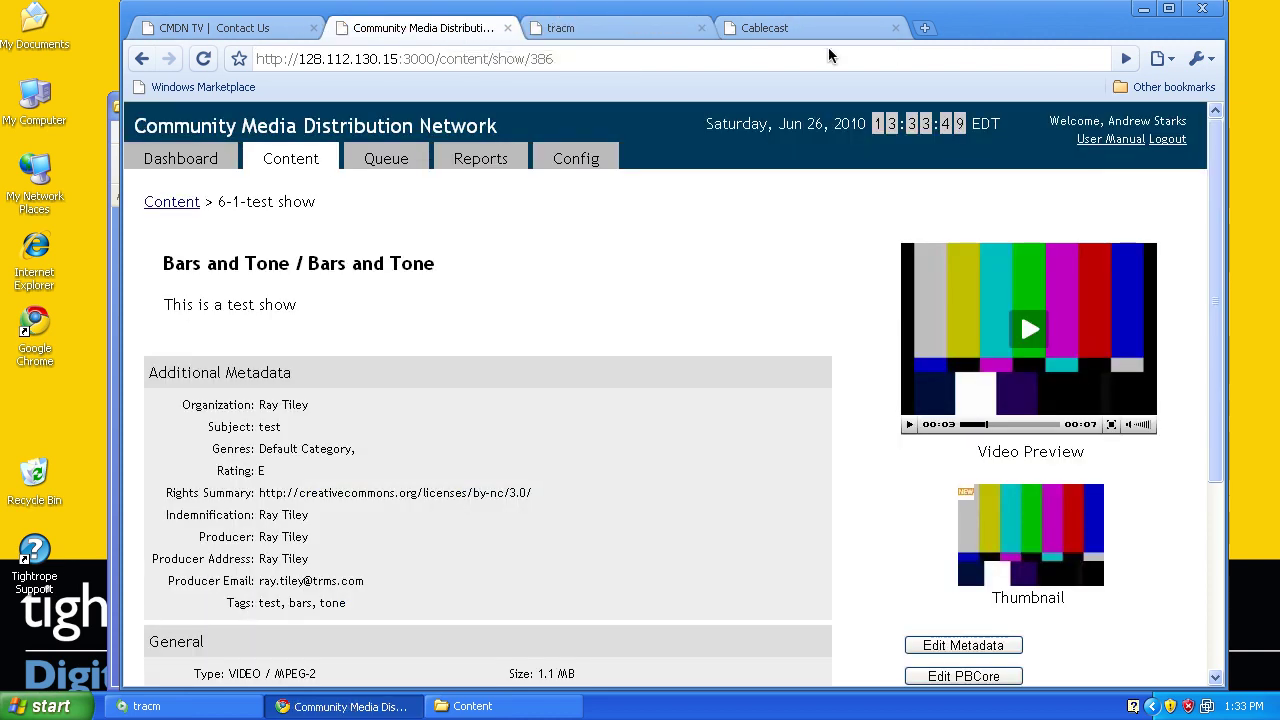
click(800, 33)
click(730, 55)
text(labs.t)
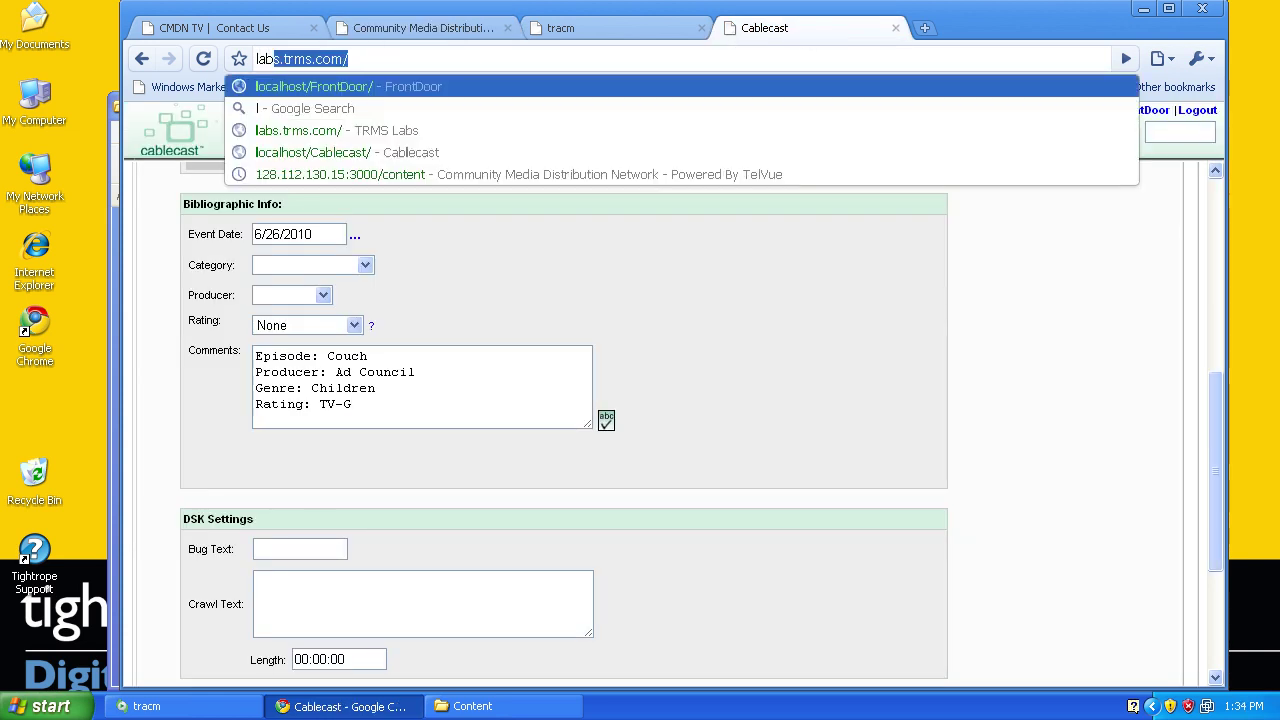
text(rms.)
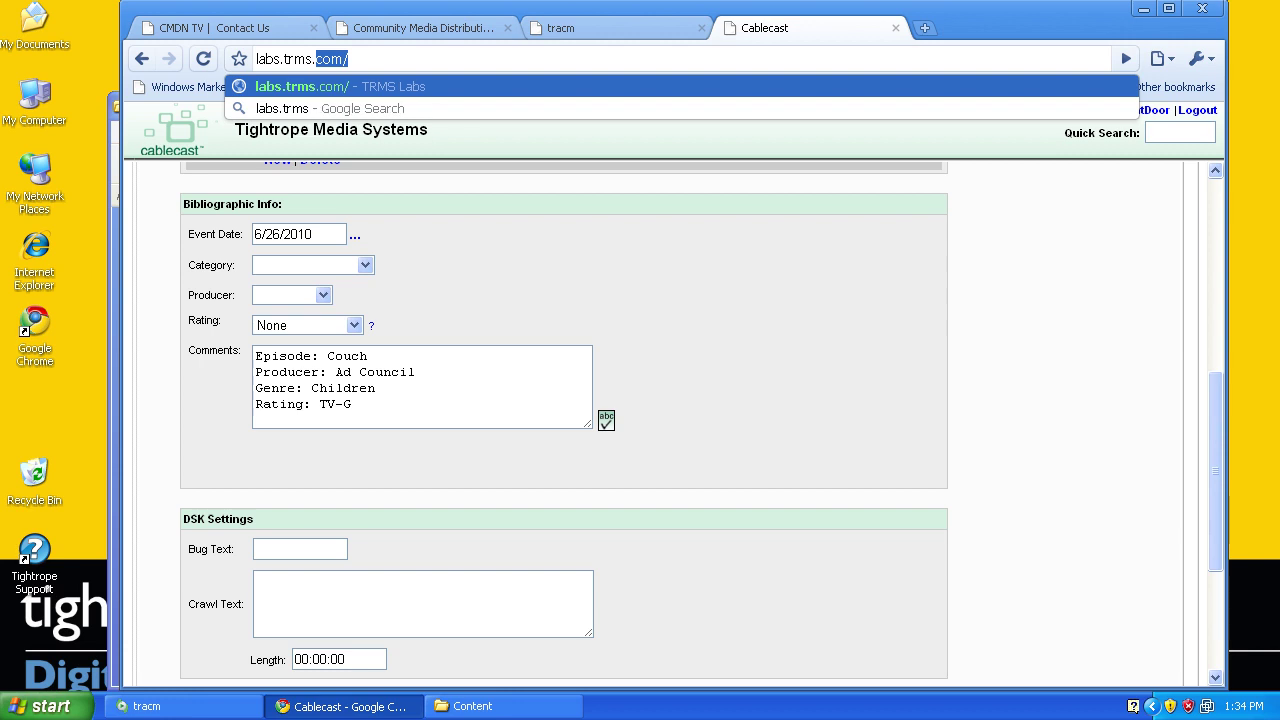
key(Return)
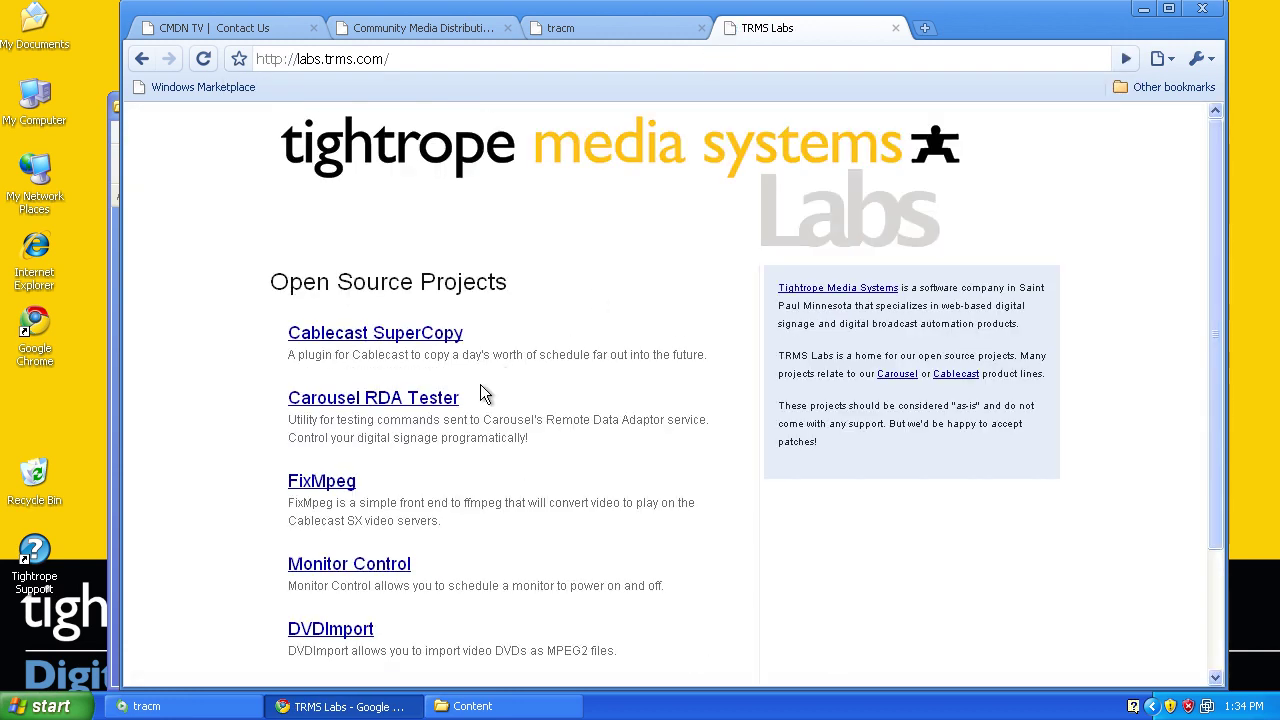
scroll(480, 388, down, 3)
click(324, 537)
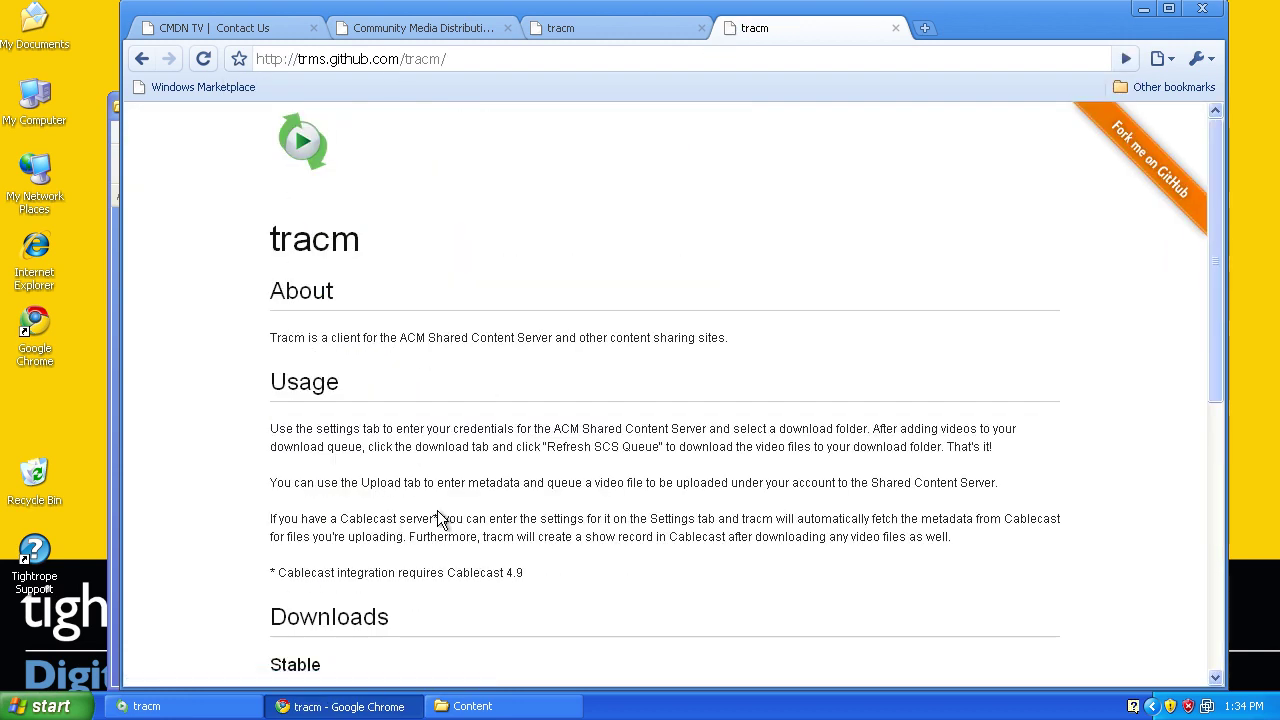
Follow the link to the trms/tracm GitHub repository and view its issues list
scroll(437, 510, down, 5)
scroll(437, 512, up, 2)
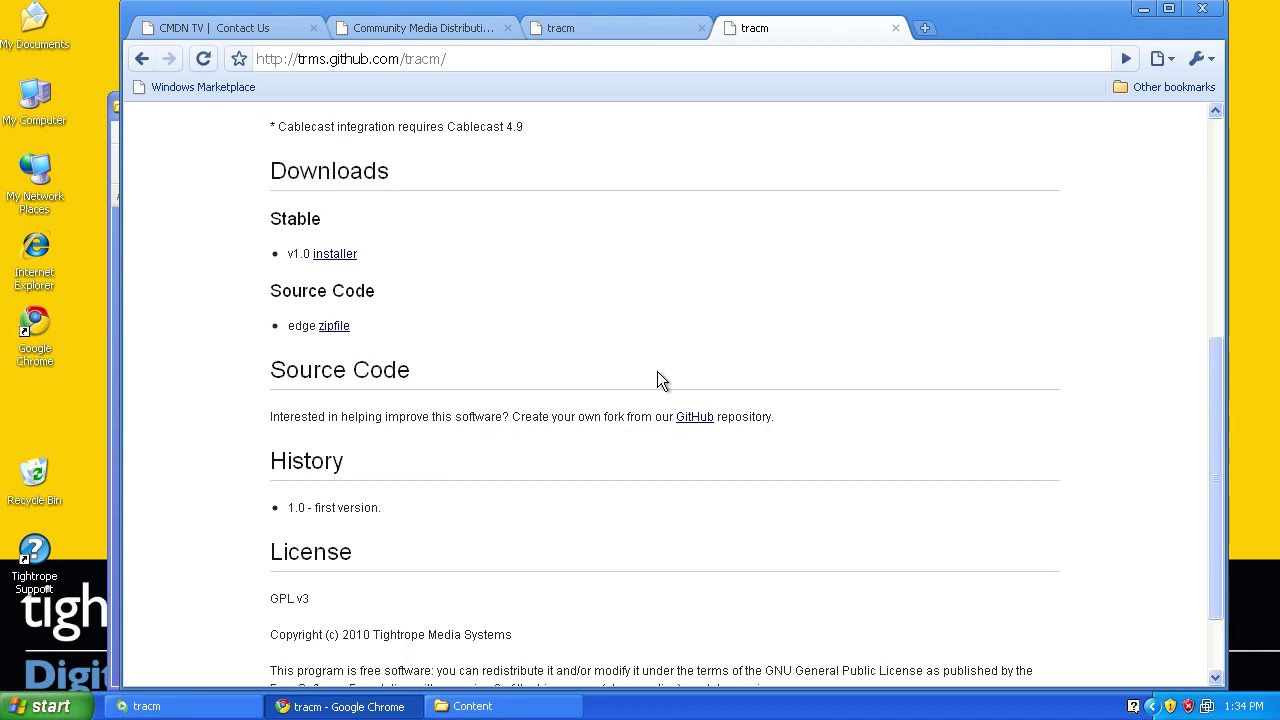
click(692, 417)
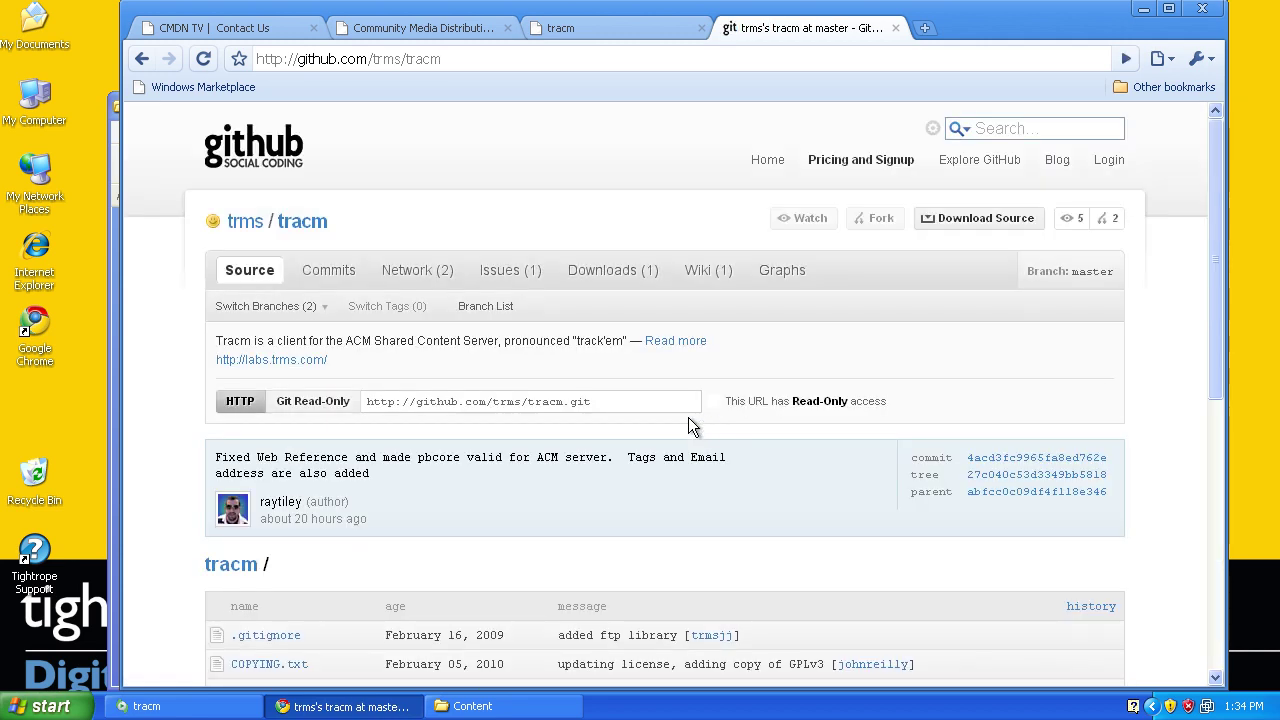
scroll(420, 400, down, 3)
scroll(418, 400, up, 4)
click(512, 272)
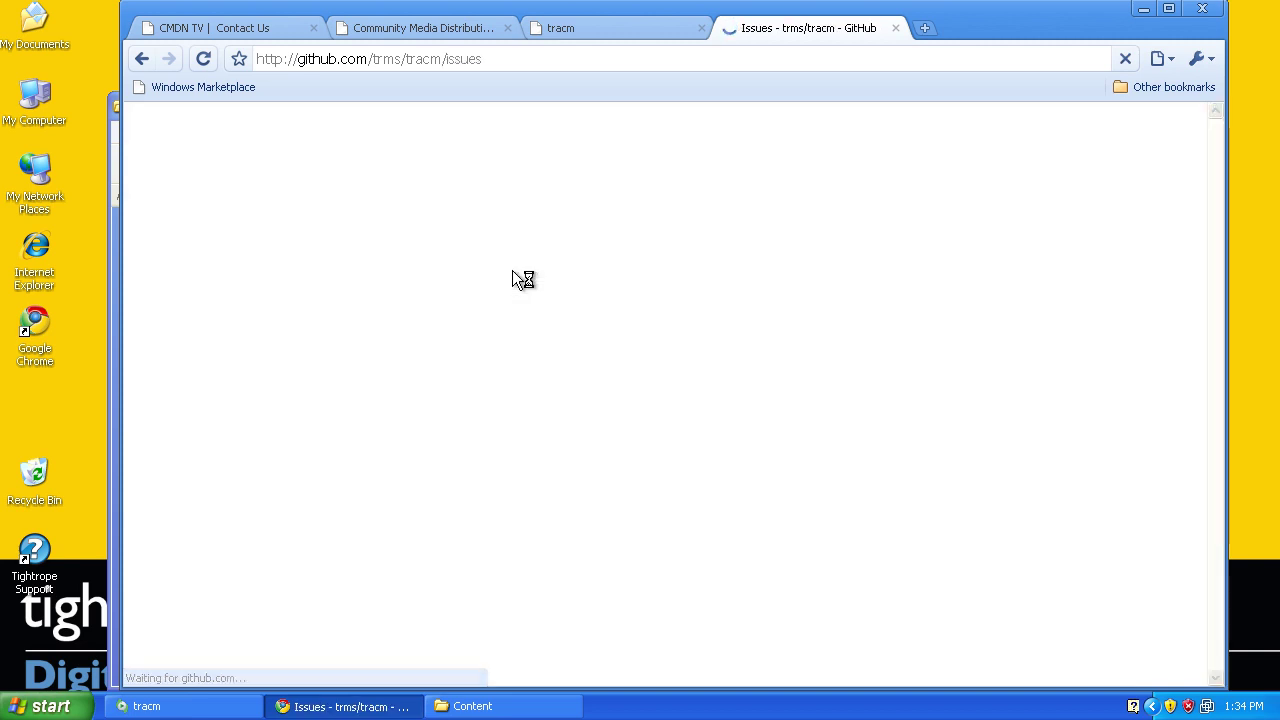